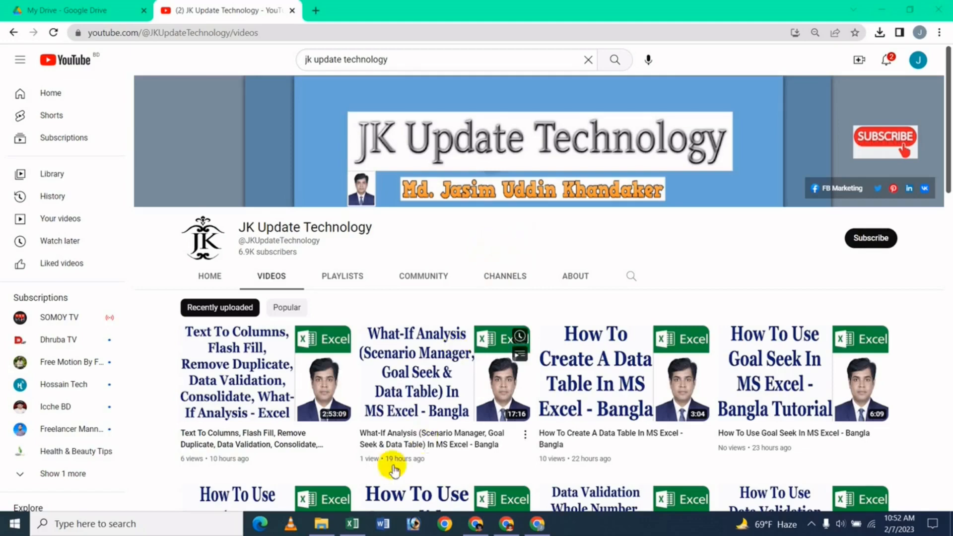
# - Switch to the Group Ungroup In Excel workbook in Excel
pyautogui.click(353, 524)
pyautogui.click(363, 253)
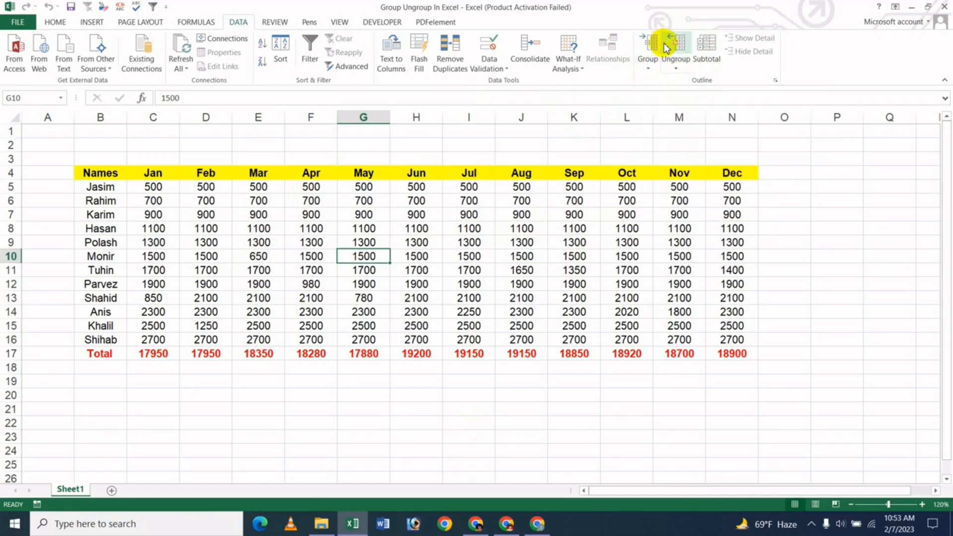
pyautogui.click(260, 229)
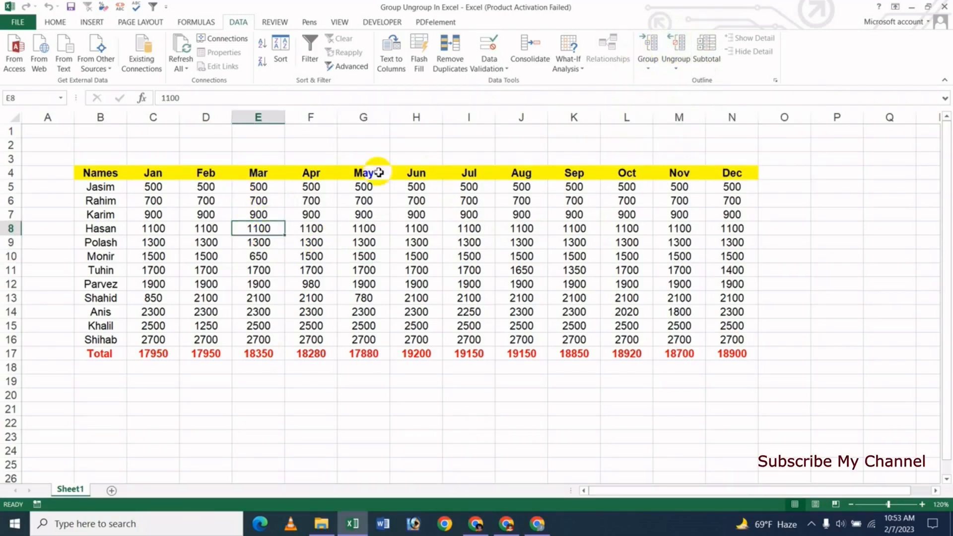
pyautogui.click(145, 242)
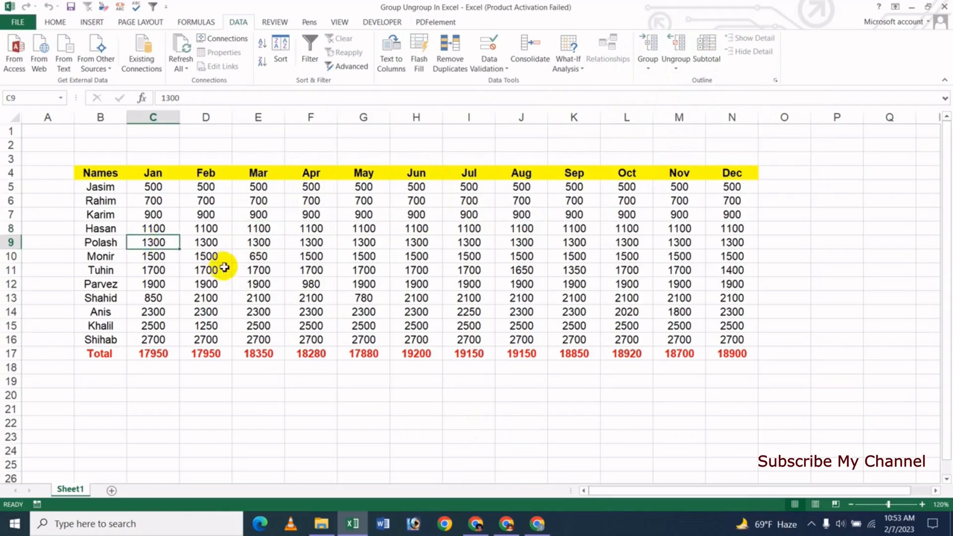
pyautogui.click(241, 257)
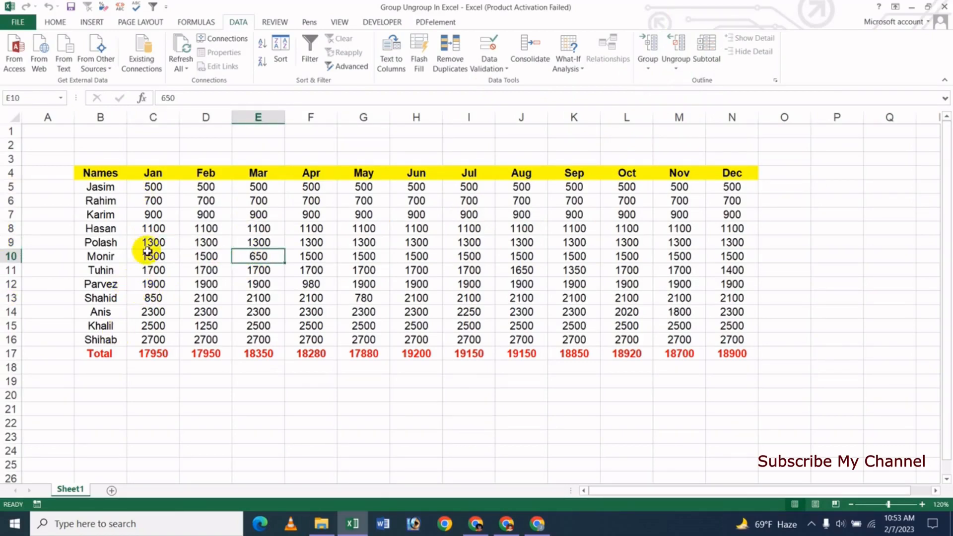
pyautogui.click(135, 241)
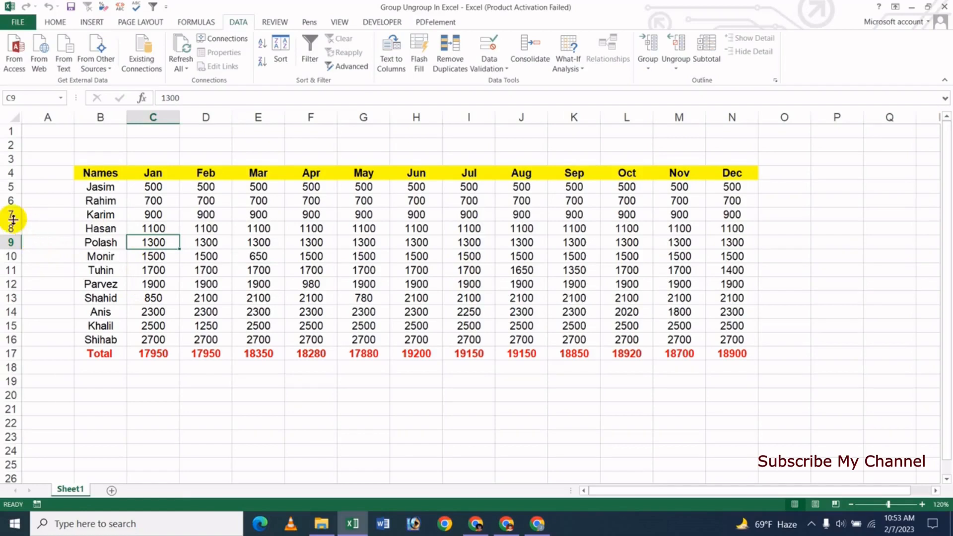
# - Group rows 7 to 11 of the monthly table
pyautogui.moveTo(10, 216); pyautogui.dragTo(10, 268)
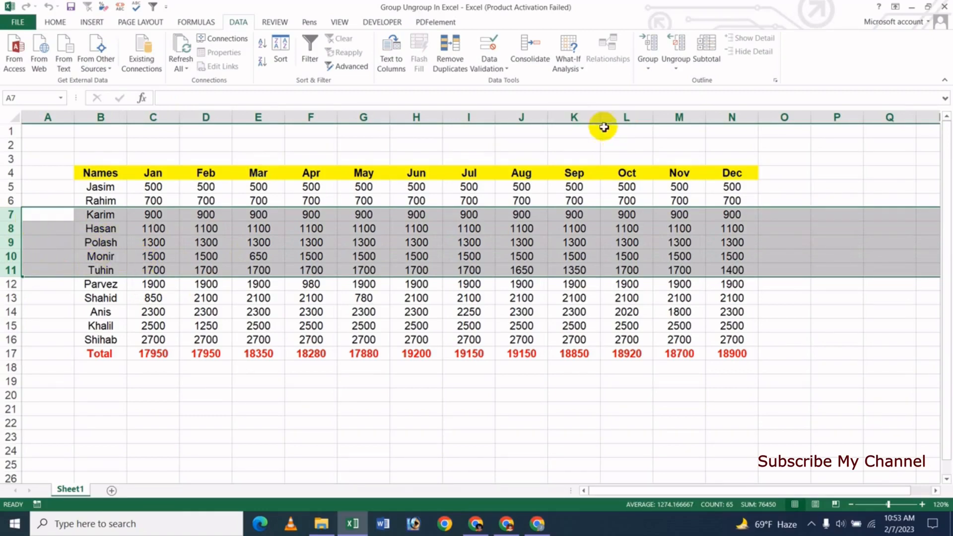
pyautogui.click(648, 63)
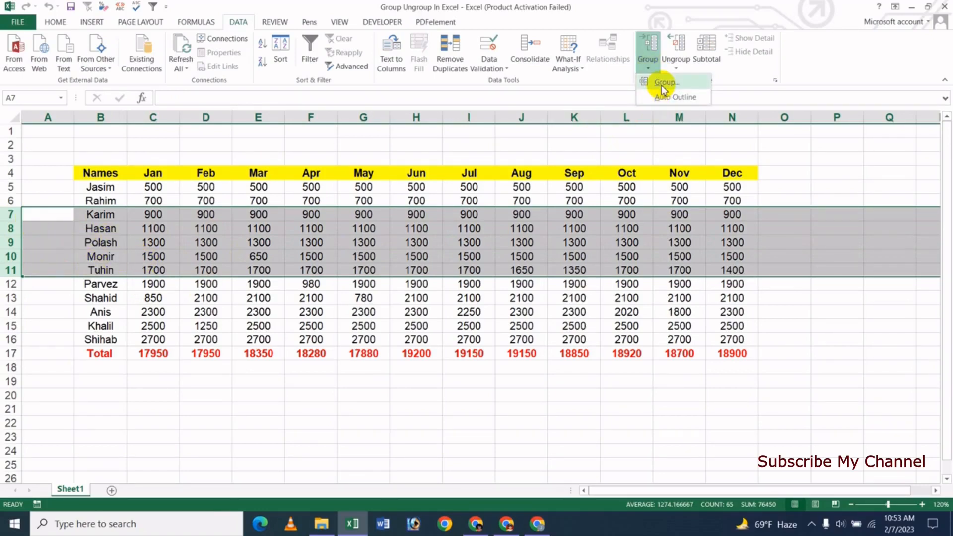
pyautogui.click(664, 83)
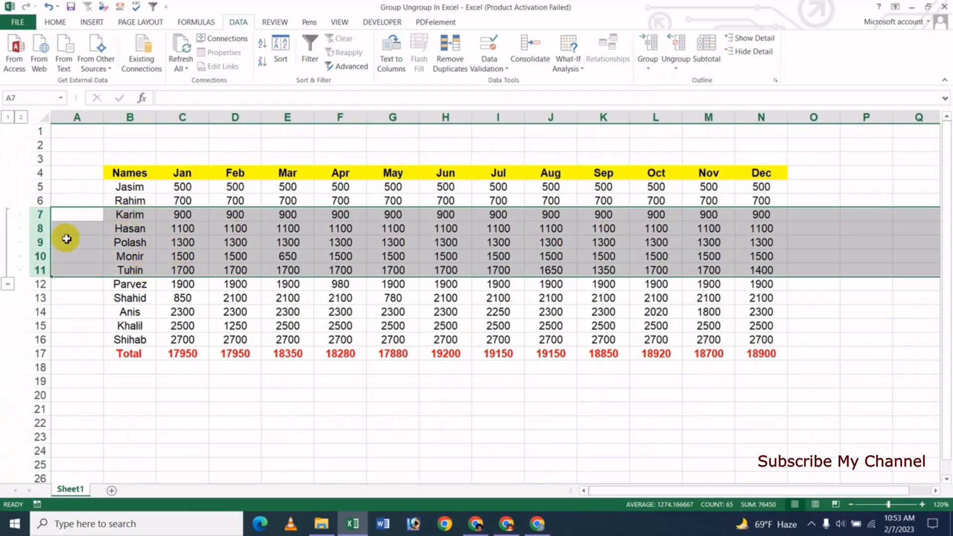
# - Collapse and re-expand the grouped rows 7 to 11, first at the group itself and again with Hide Detail and Show Detail
pyautogui.click(8, 285)
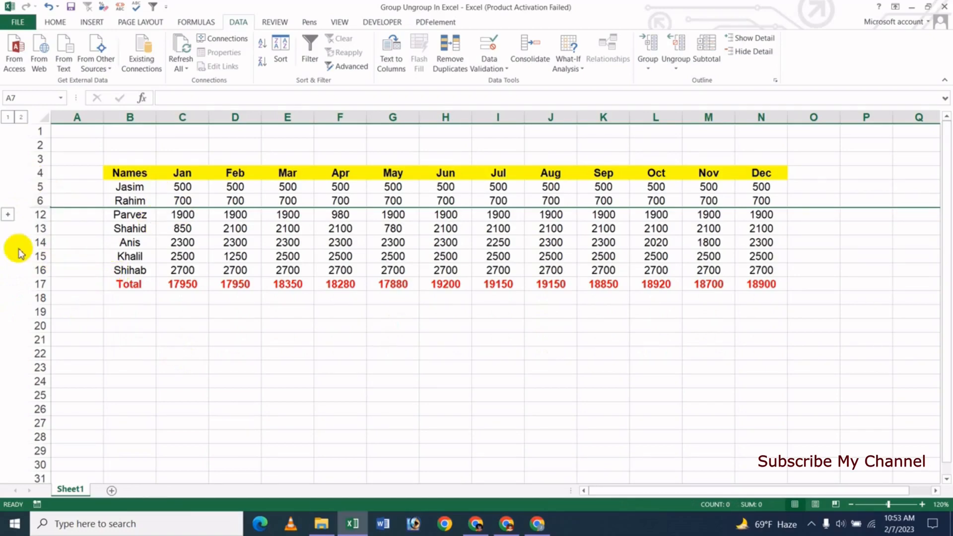
pyautogui.click(7, 216)
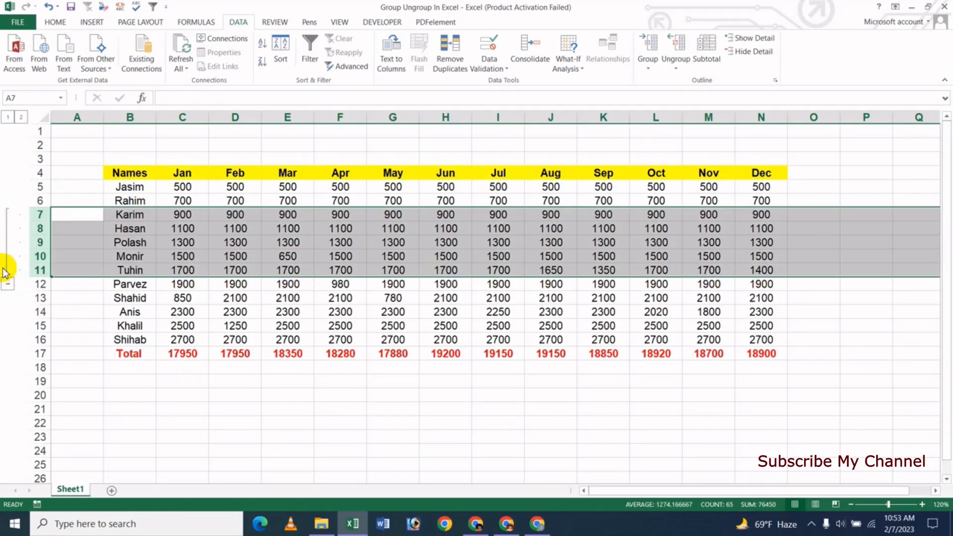
pyautogui.click(764, 59)
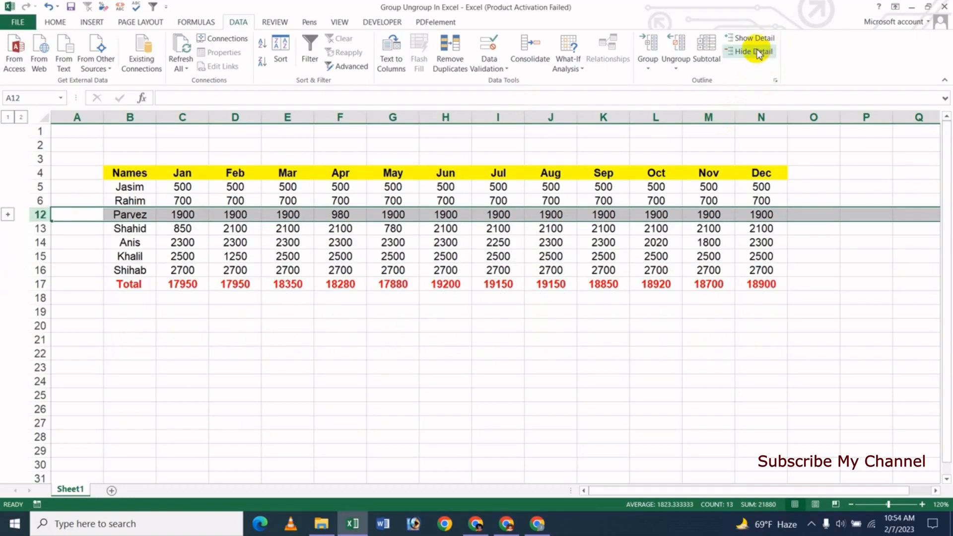
pyautogui.click(758, 41)
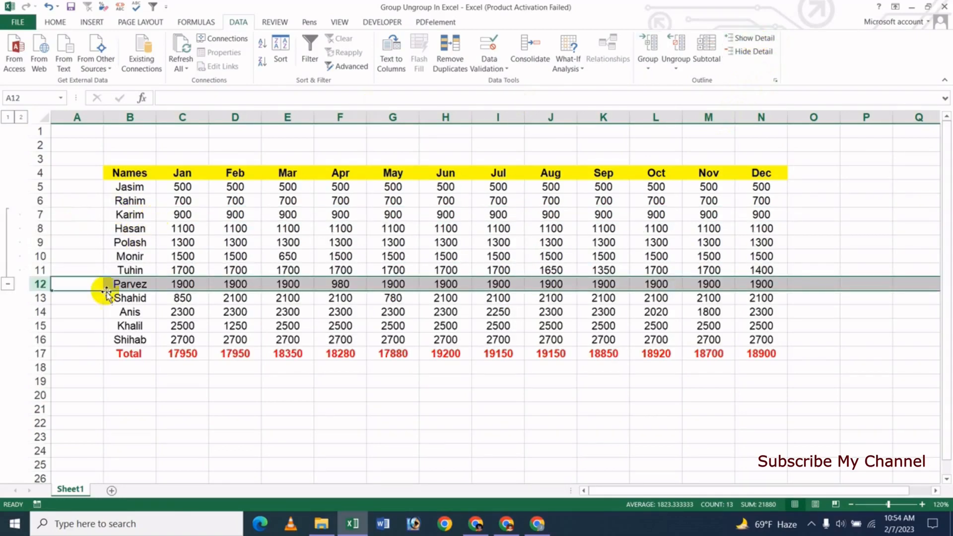
pyautogui.click(110, 255)
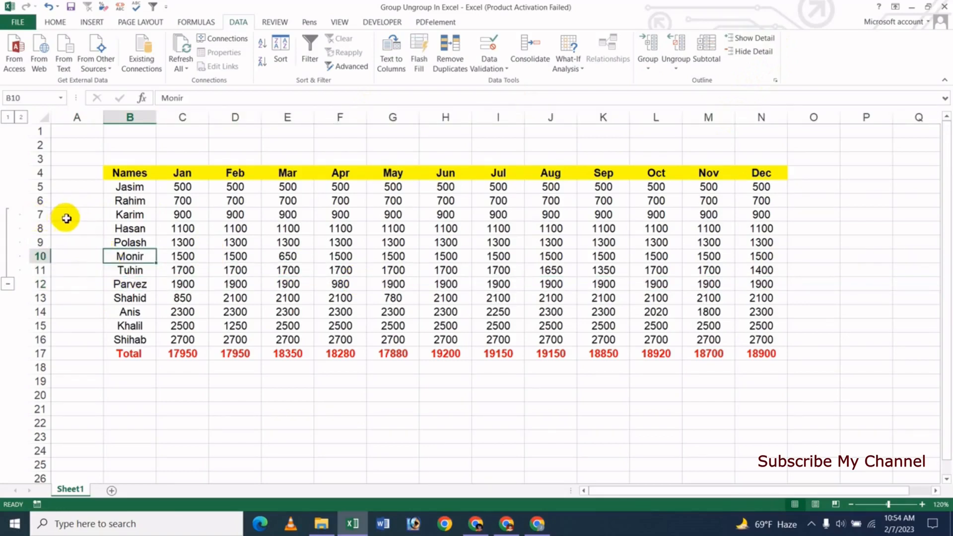
# - Select rows 7 to 12, collapse the row outline to level 1, and expand it back to level 2
pyautogui.moveTo(38, 215); pyautogui.dragTo(52, 284)
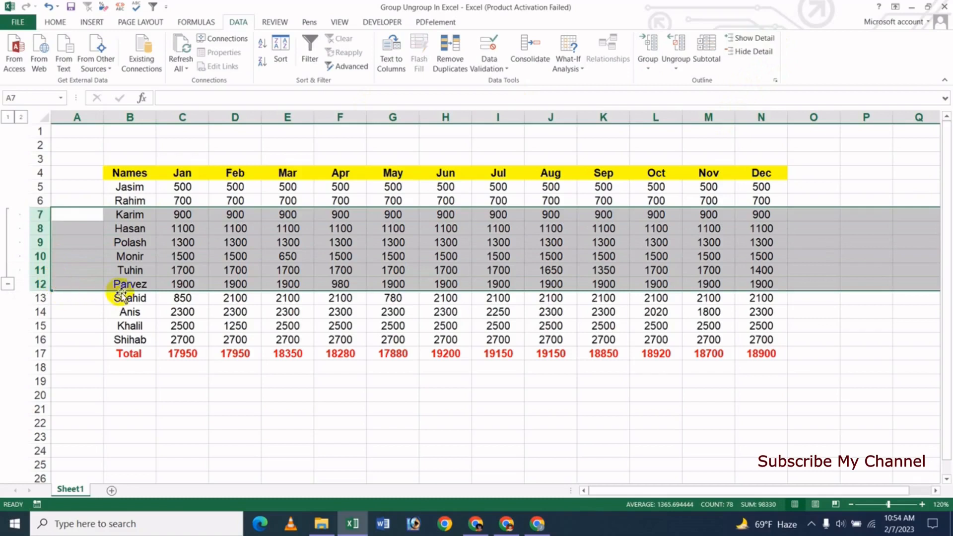
pyautogui.click(8, 117)
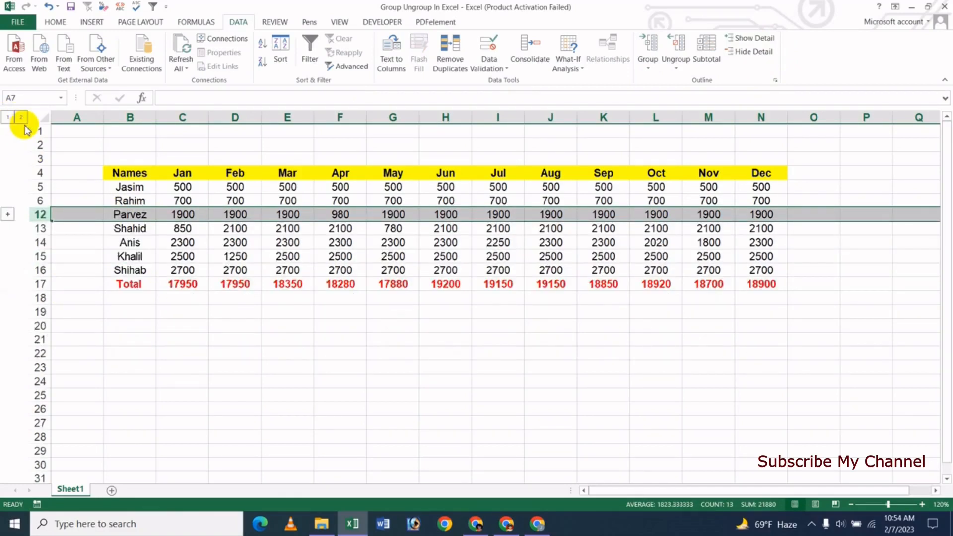
pyautogui.click(21, 118)
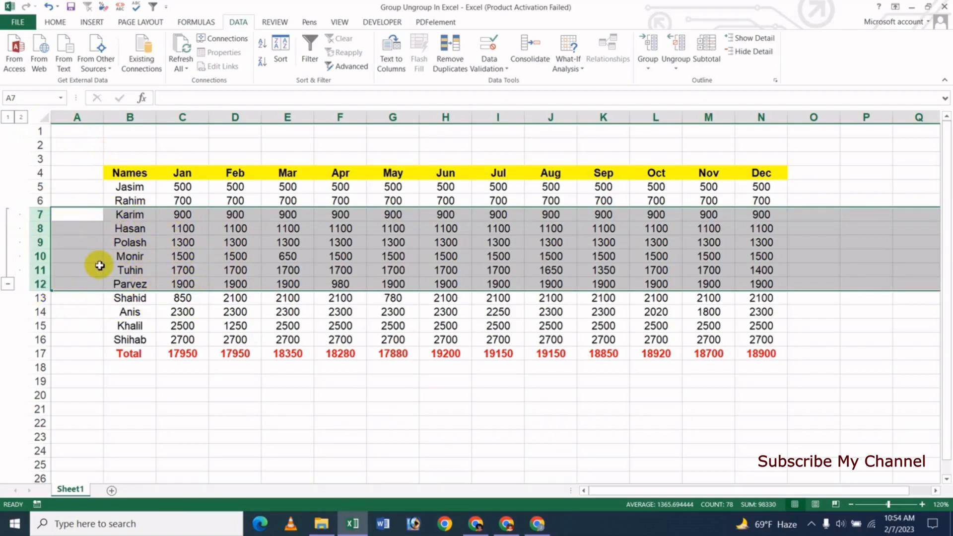
# - Ungroup the selected rows 7 to 12
pyautogui.click(676, 65)
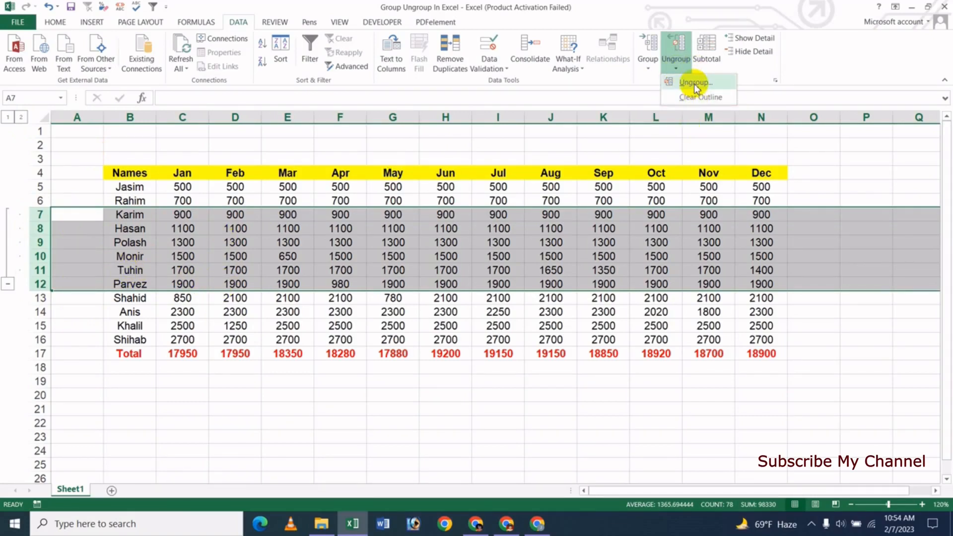
pyautogui.click(695, 83)
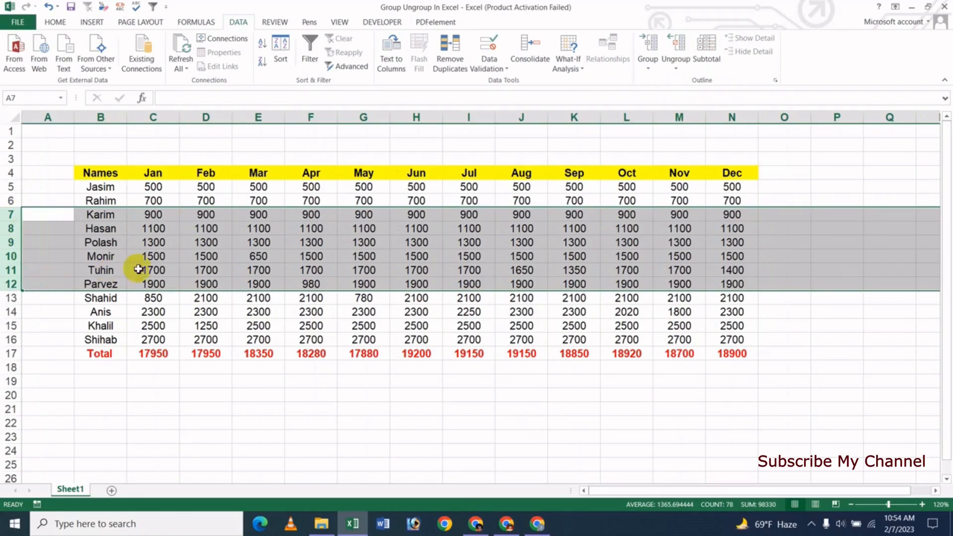
pyautogui.click(187, 255)
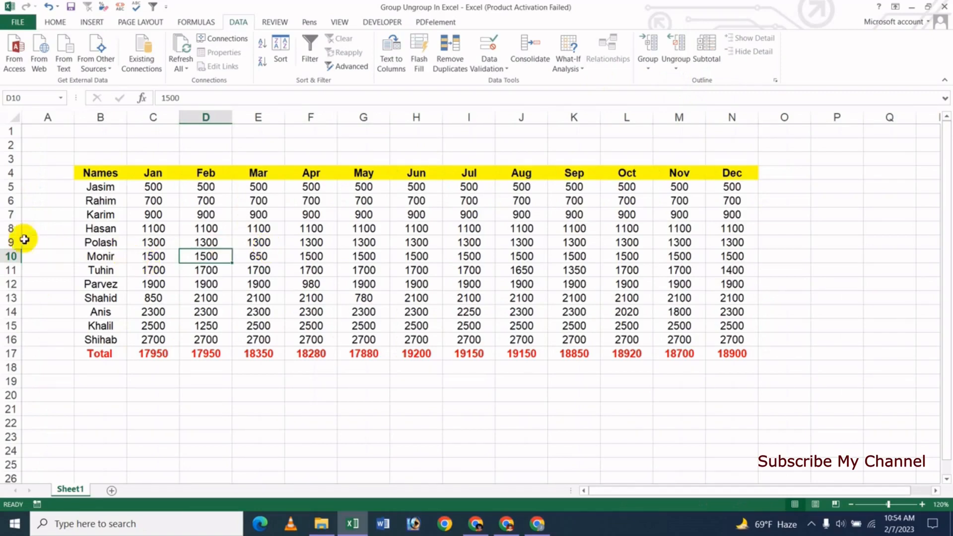
# - Hide rows 7 to 9 of the table and unhide them again
pyautogui.moveTo(11, 215); pyautogui.dragTo(10, 250)
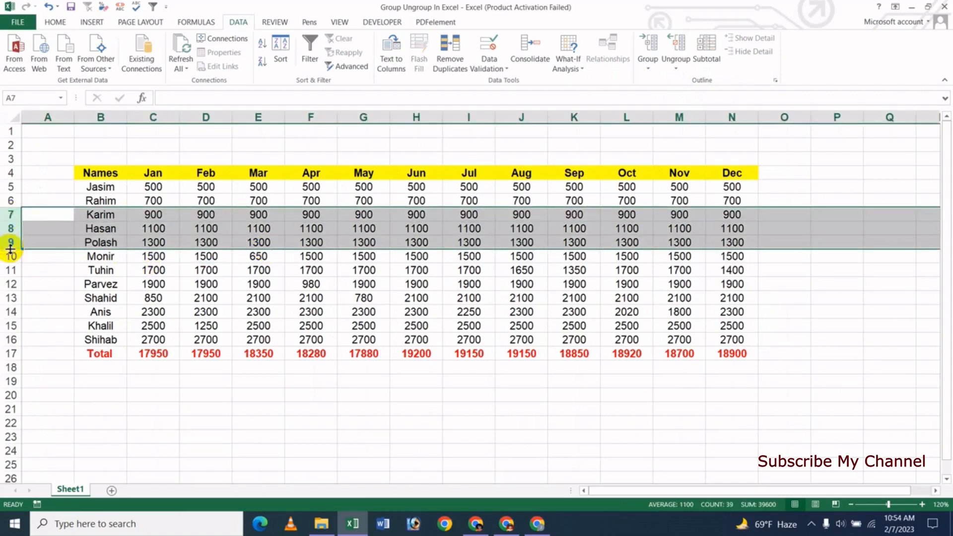
pyautogui.rightClick(94, 235)
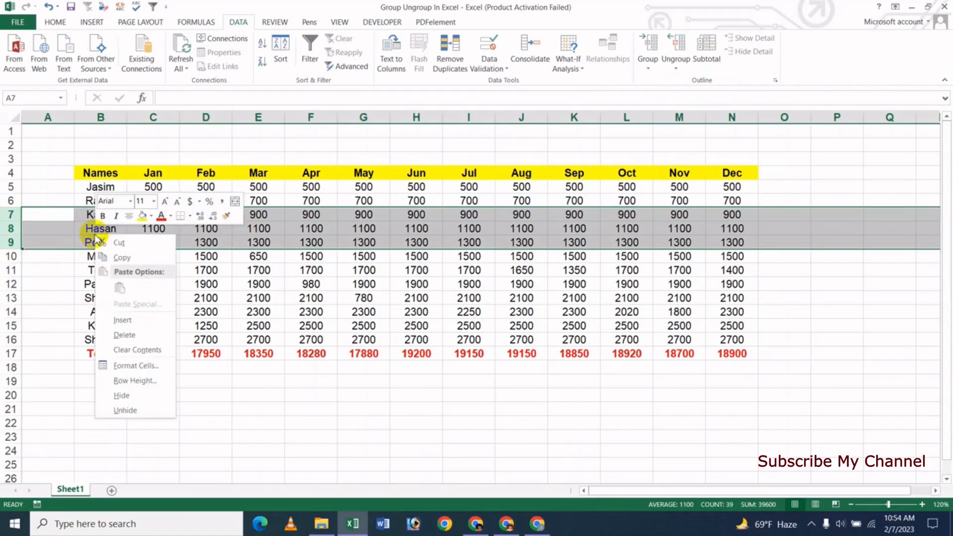
pyautogui.click(146, 403)
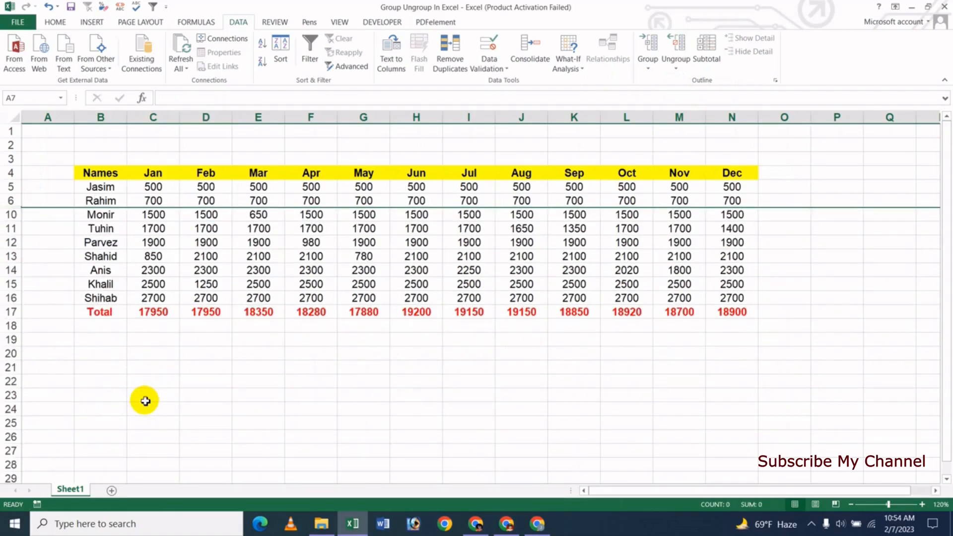
pyautogui.rightClick(18, 210)
pyautogui.click(75, 385)
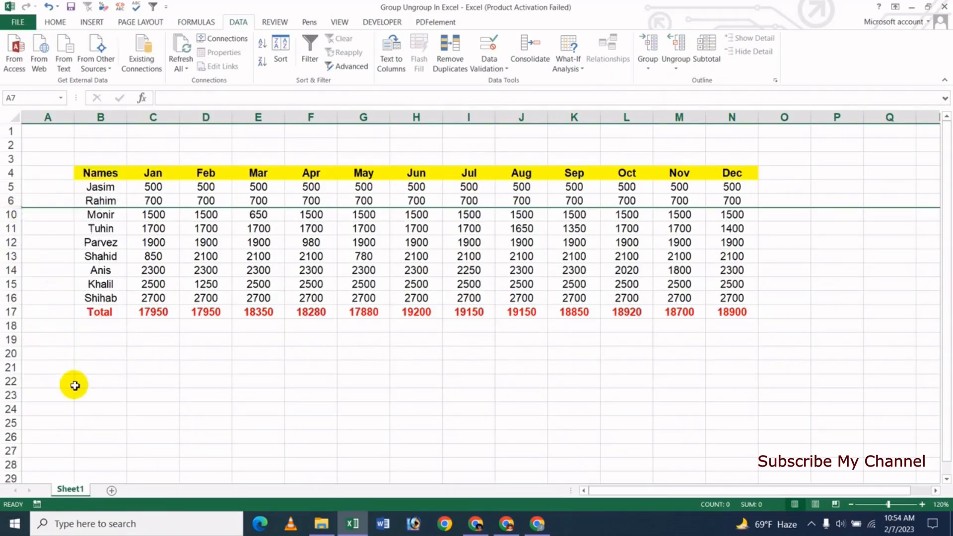
pyautogui.click(209, 267)
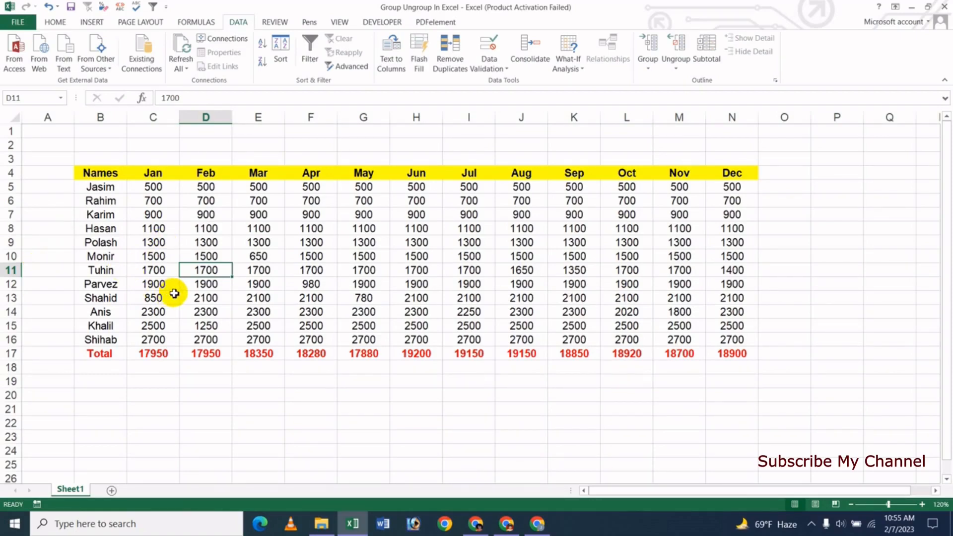
pyautogui.click(149, 270)
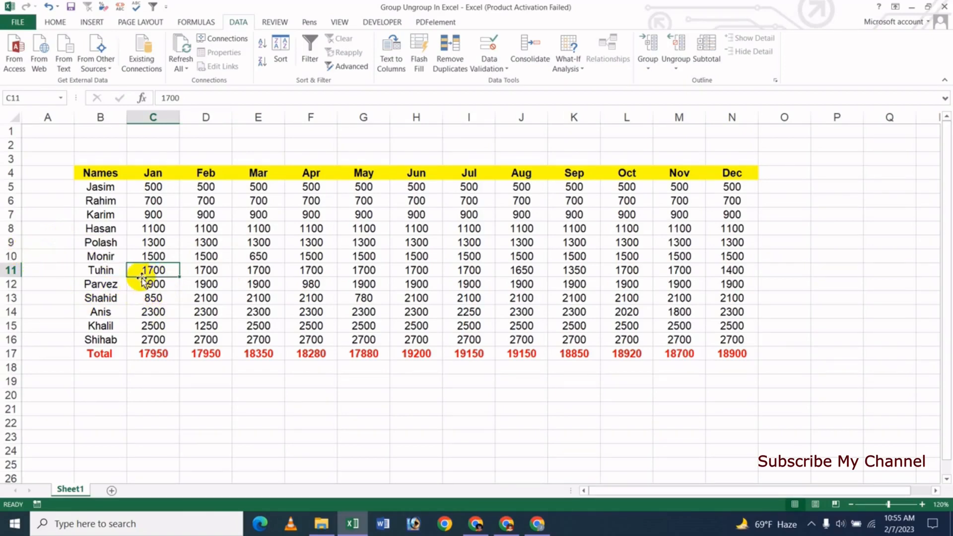
pyautogui.click(185, 228)
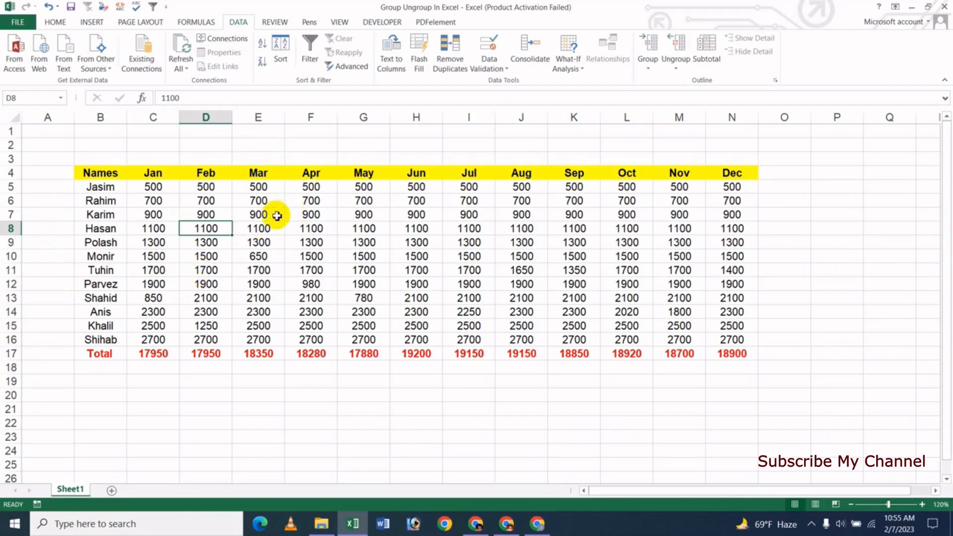
# - Group columns E to G, covering the Mar, Apr and May data
pyautogui.moveTo(254, 118); pyautogui.dragTo(347, 132)
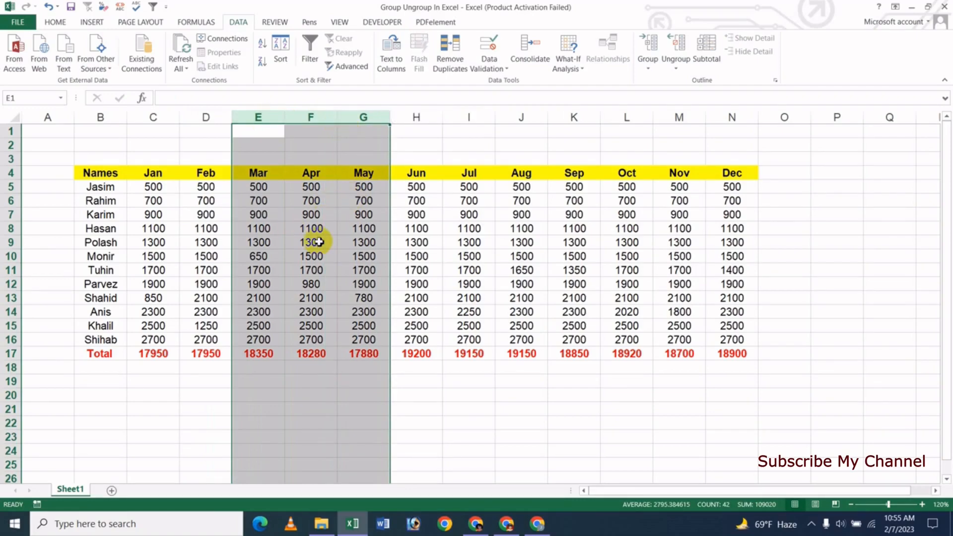
pyautogui.click(650, 67)
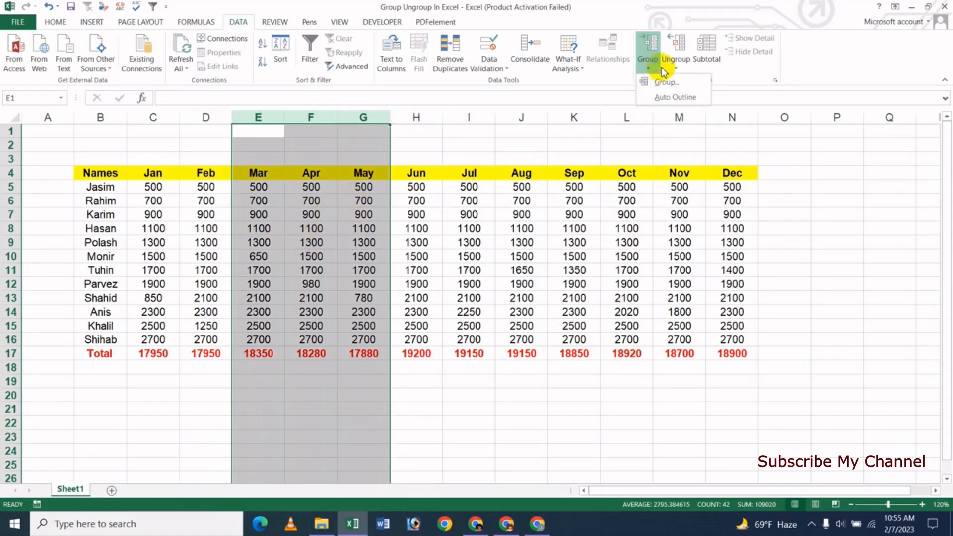
pyautogui.click(666, 83)
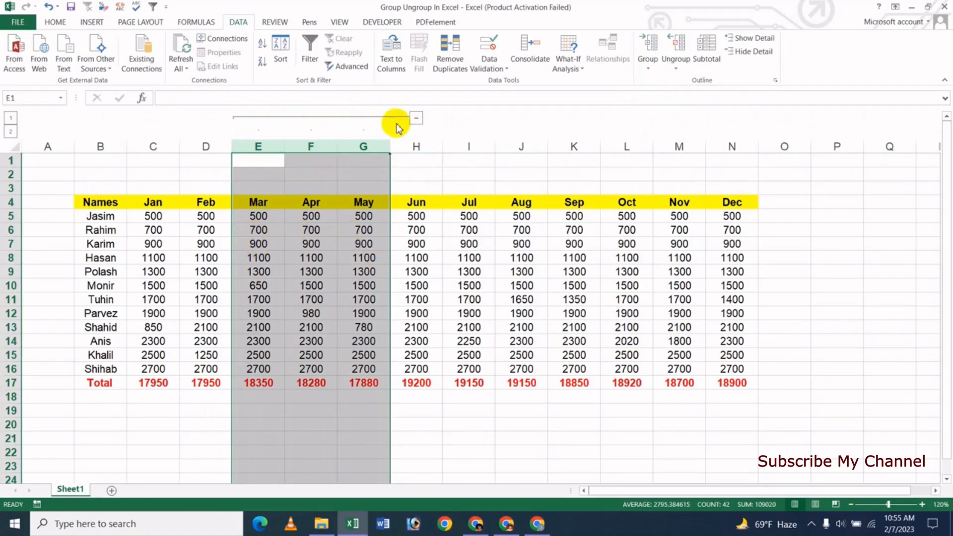
# - Collapse and re-expand the grouped Mar to May columns at the group itself, by outline levels 1 and 2, and with Hide Detail and Show Detail
pyautogui.click(416, 120)
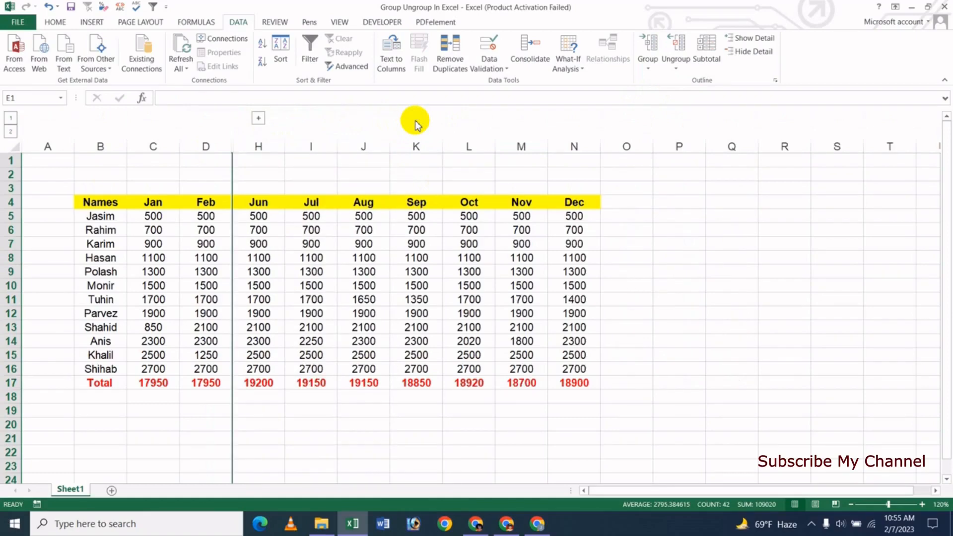
pyautogui.click(259, 118)
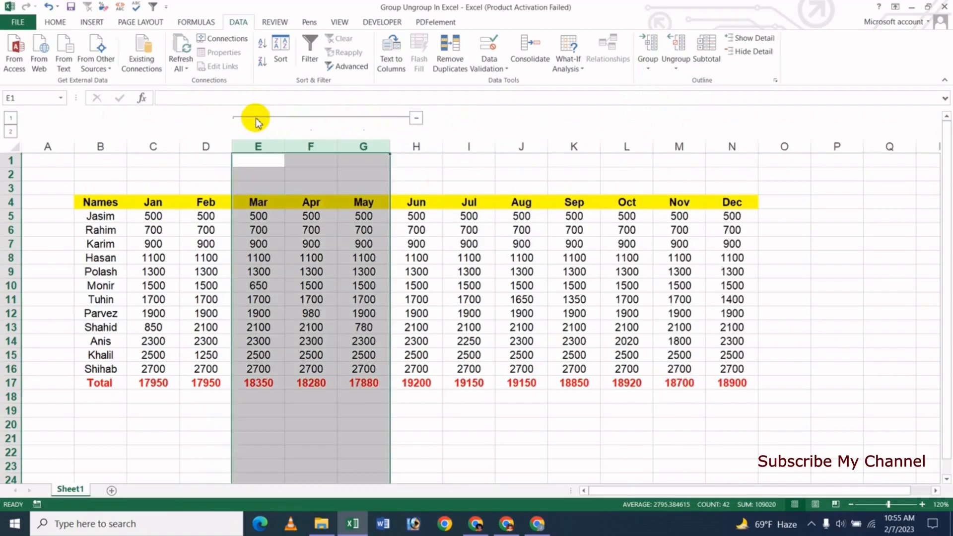
pyautogui.click(11, 119)
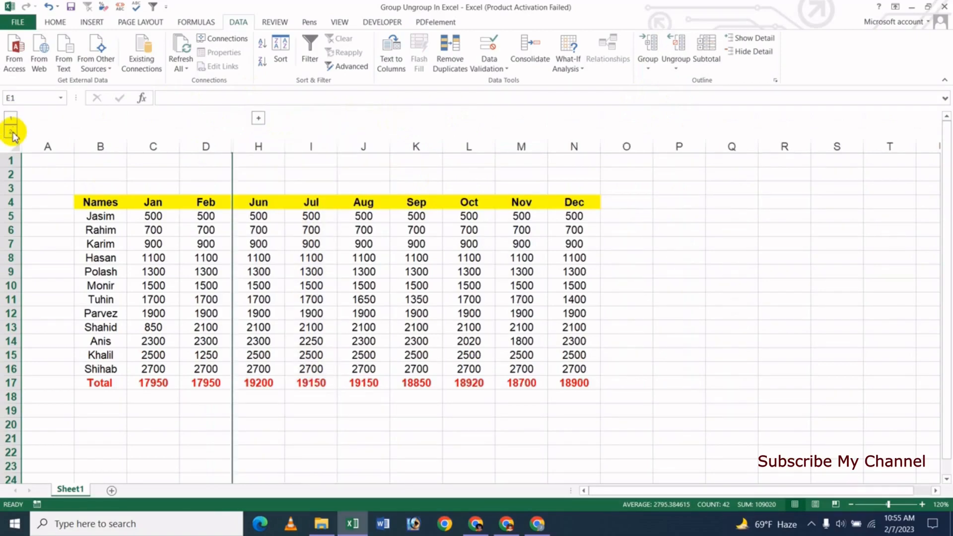
pyautogui.click(11, 132)
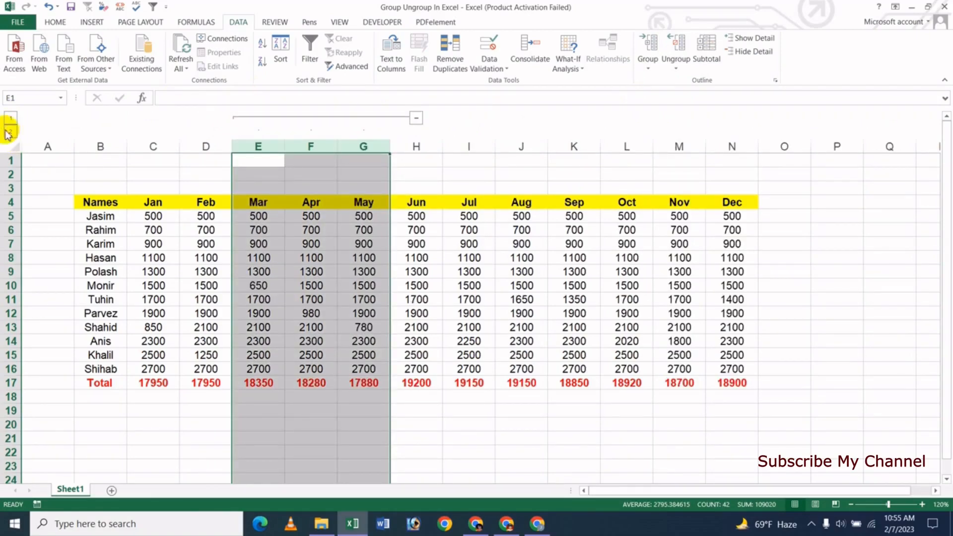
pyautogui.click(762, 54)
pyautogui.click(751, 42)
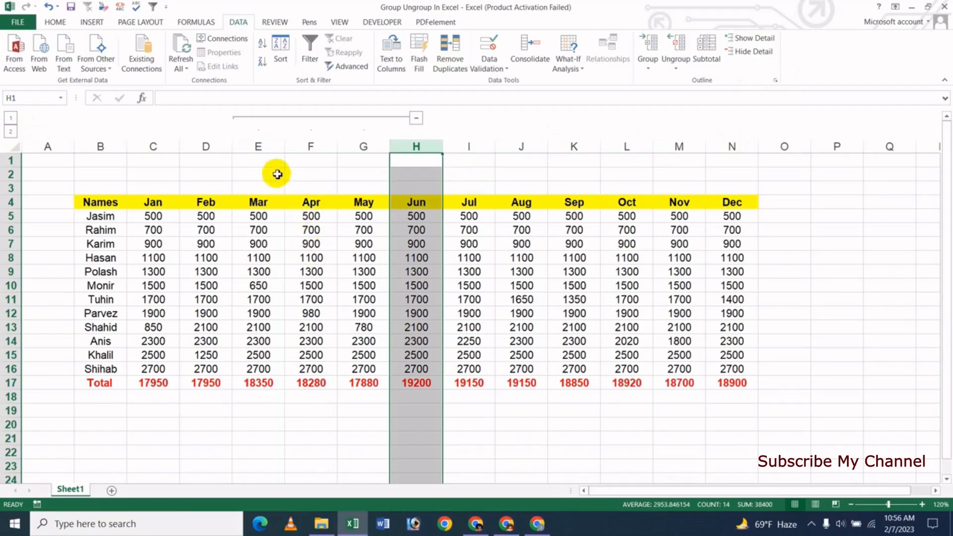
# - Ungroup columns E to H, covering the Mar to Jun data
pyautogui.moveTo(259, 145); pyautogui.dragTo(303, 159)
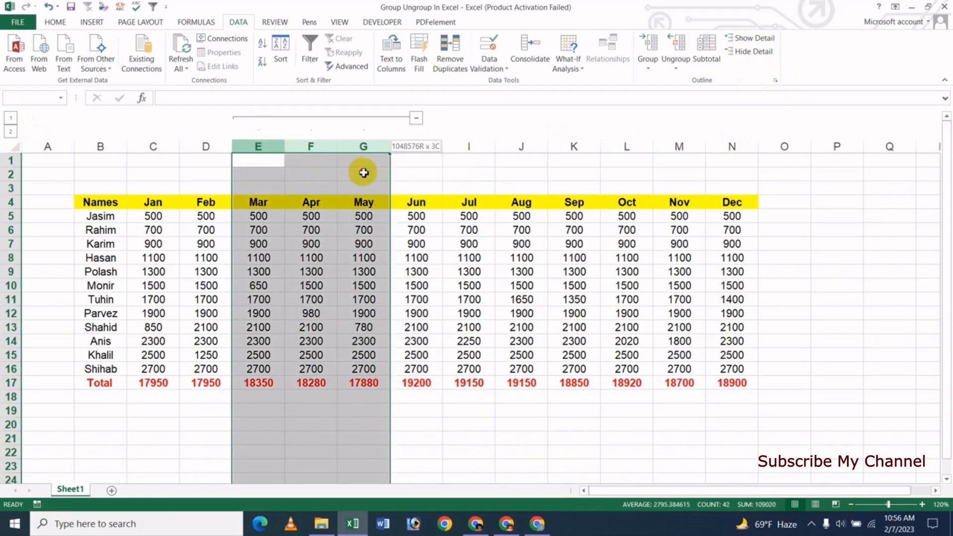
pyautogui.moveTo(364, 173); pyautogui.dragTo(400, 180)
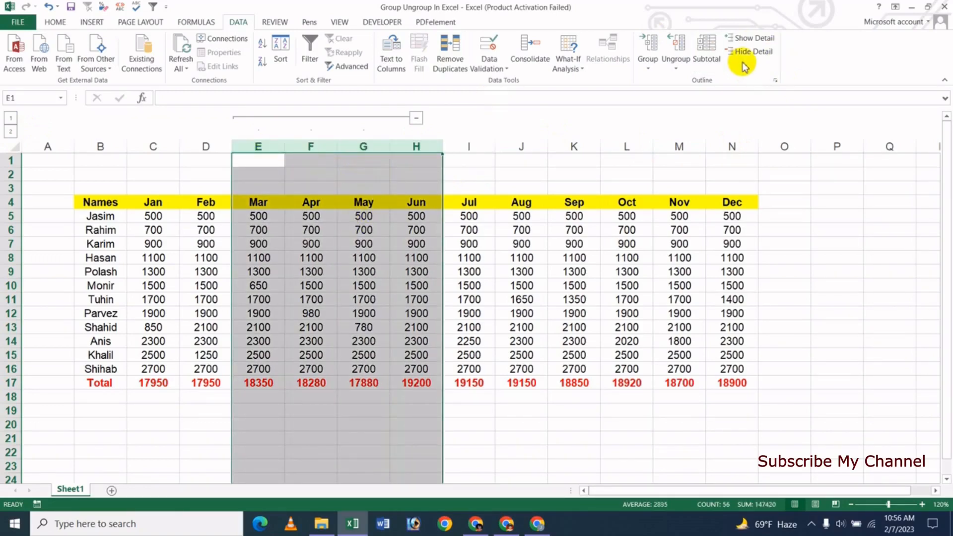
pyautogui.click(678, 73)
pyautogui.click(690, 82)
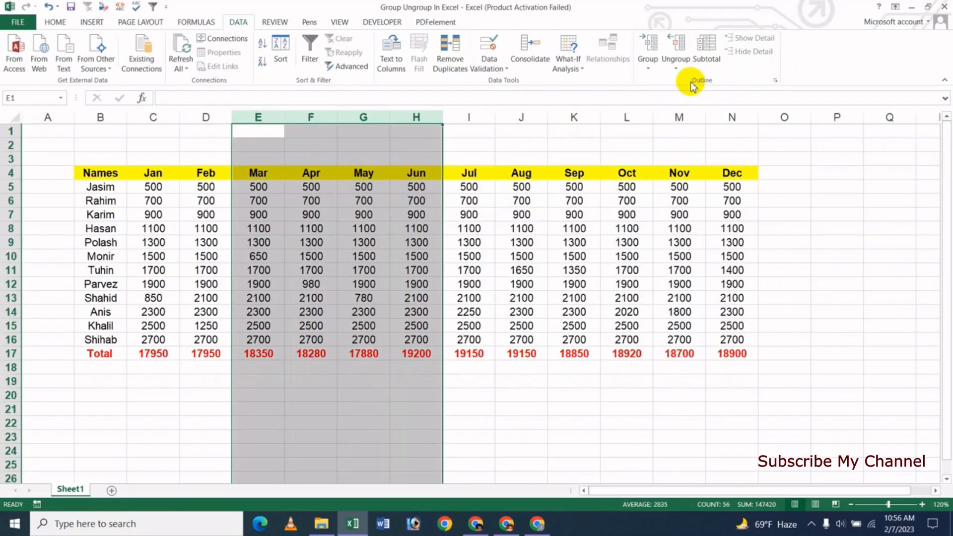
pyautogui.click(324, 214)
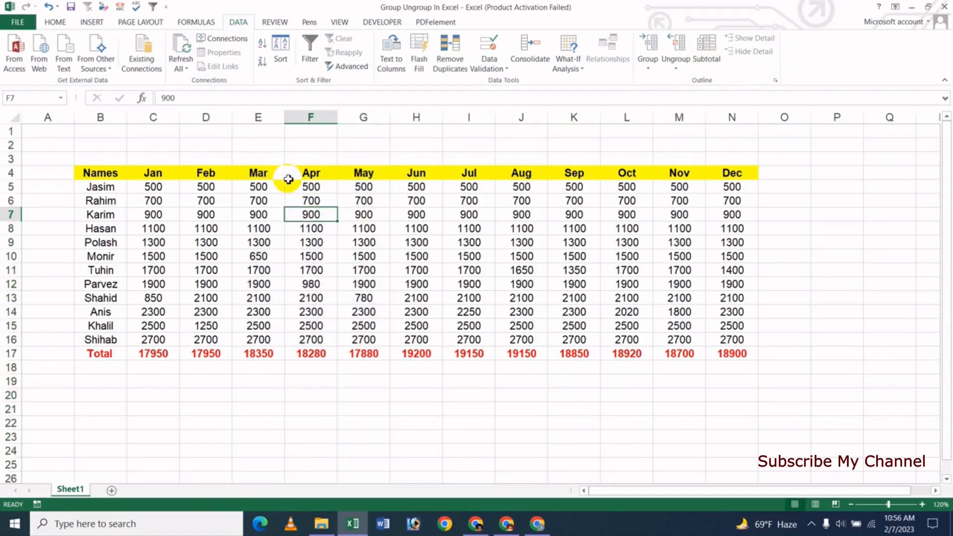
pyautogui.click(352, 242)
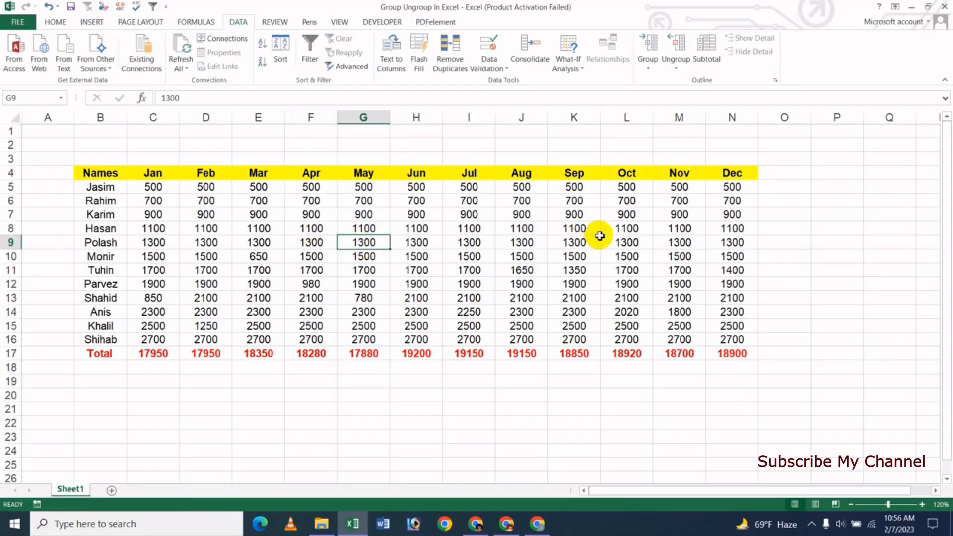
pyautogui.click(650, 72)
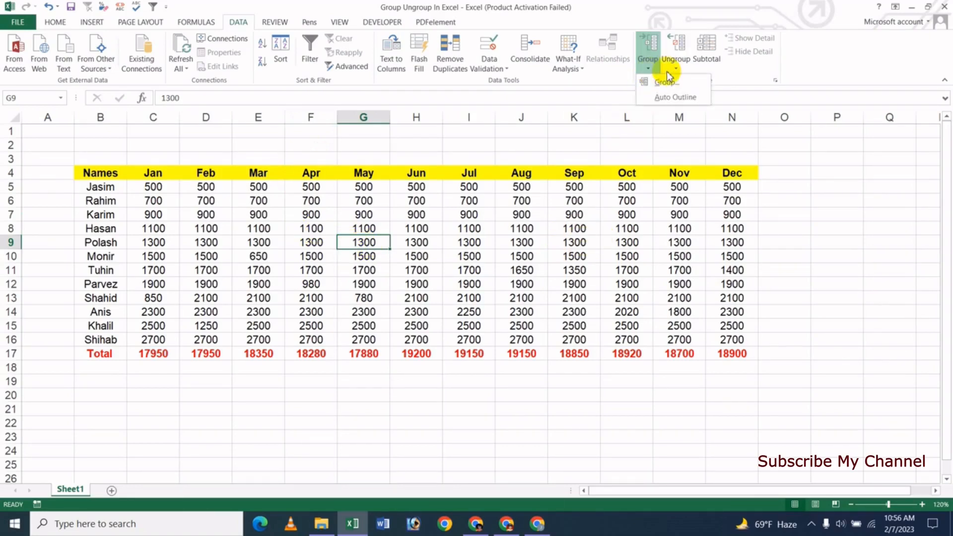
pyautogui.click(676, 98)
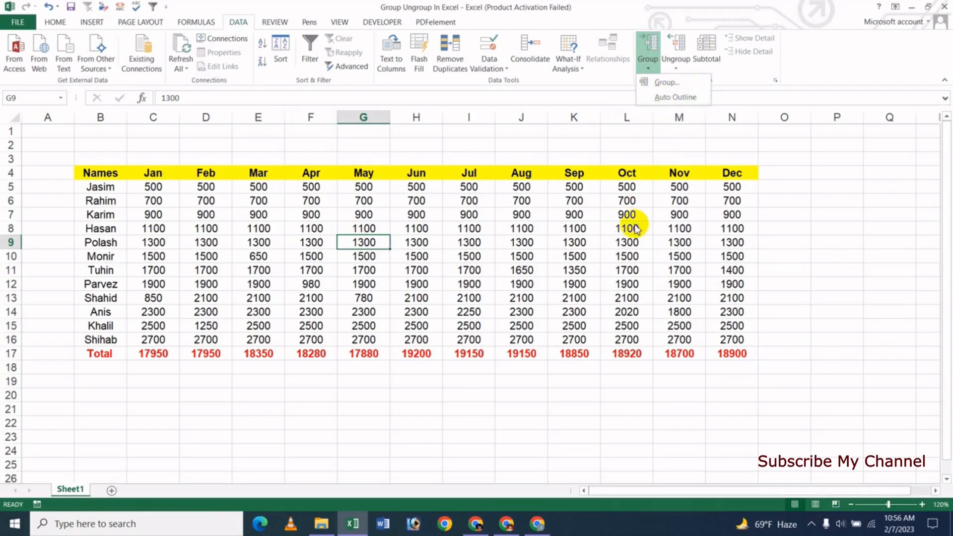
pyautogui.click(676, 64)
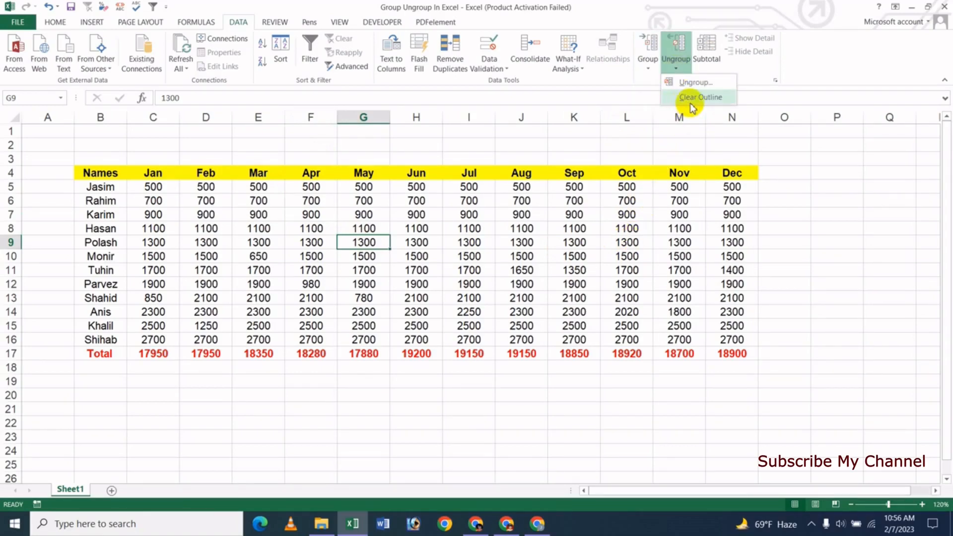
pyautogui.click(686, 99)
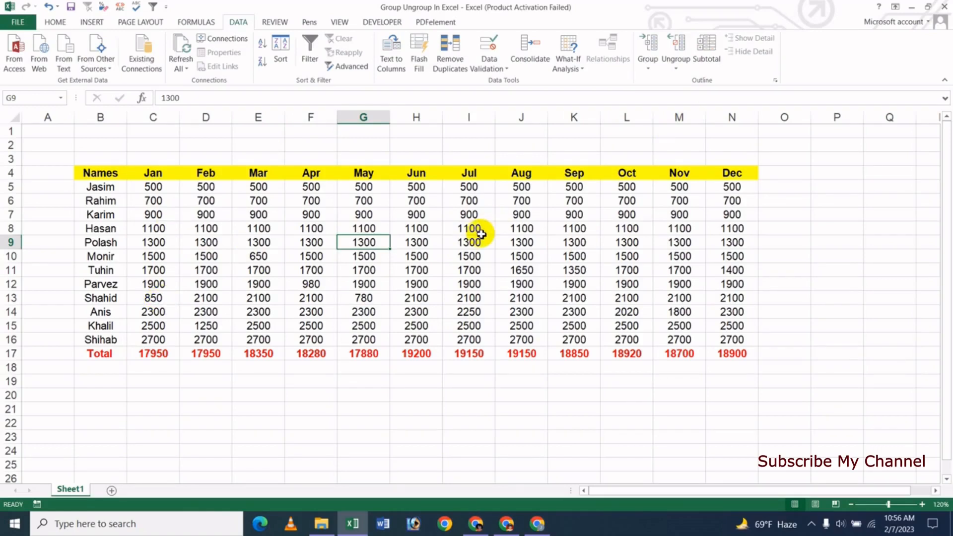
# - Apply Auto Outline to the monthly data table
pyautogui.click(261, 254)
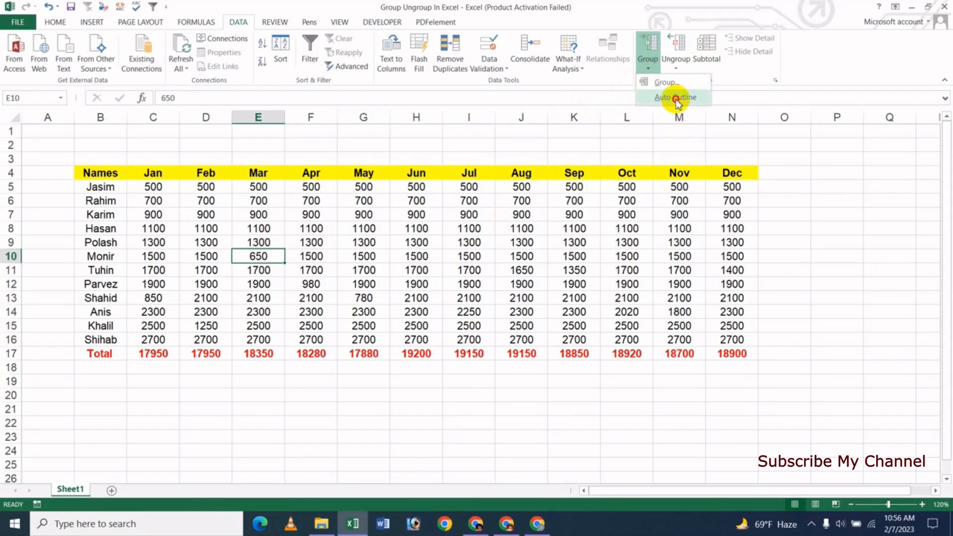
pyautogui.click(677, 98)
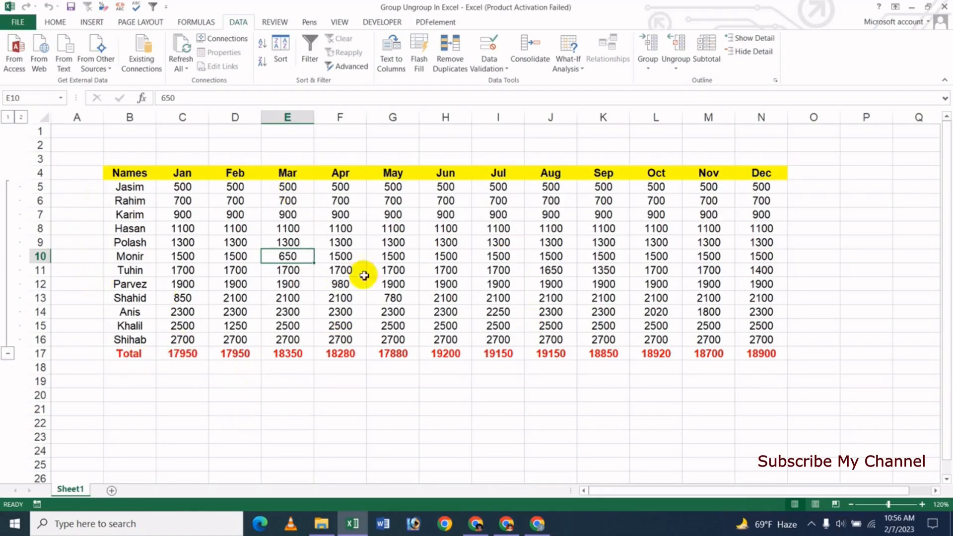
# - Collapse and re-expand outlined rows 5 to 16 at the group itself, by outline levels 1 and 2, and with Hide Detail and Show Detail
pyautogui.click(8, 354)
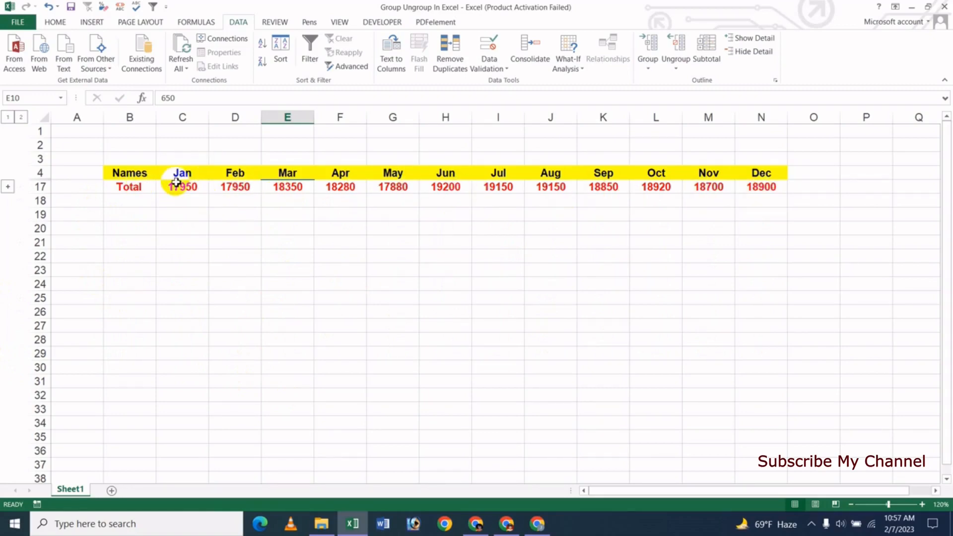
pyautogui.click(9, 188)
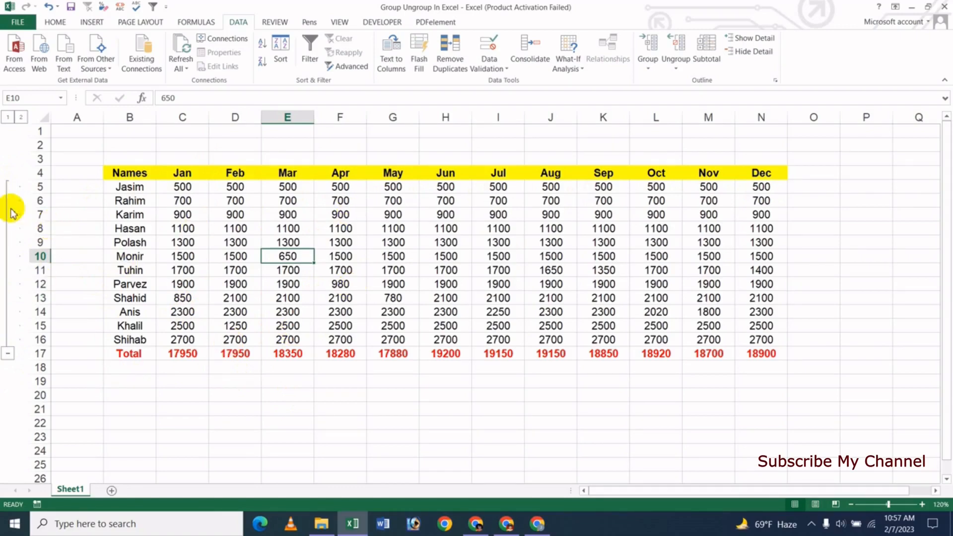
pyautogui.click(7, 118)
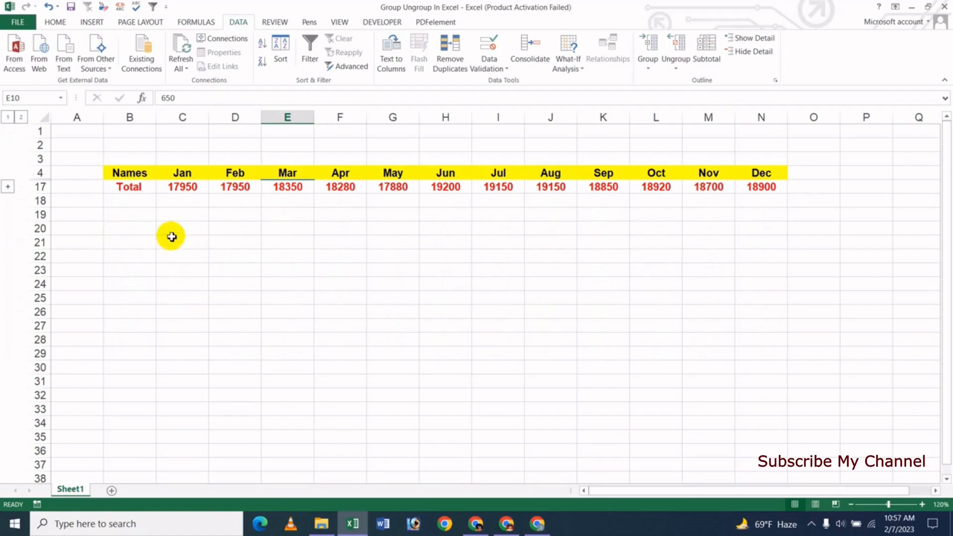
pyautogui.click(22, 117)
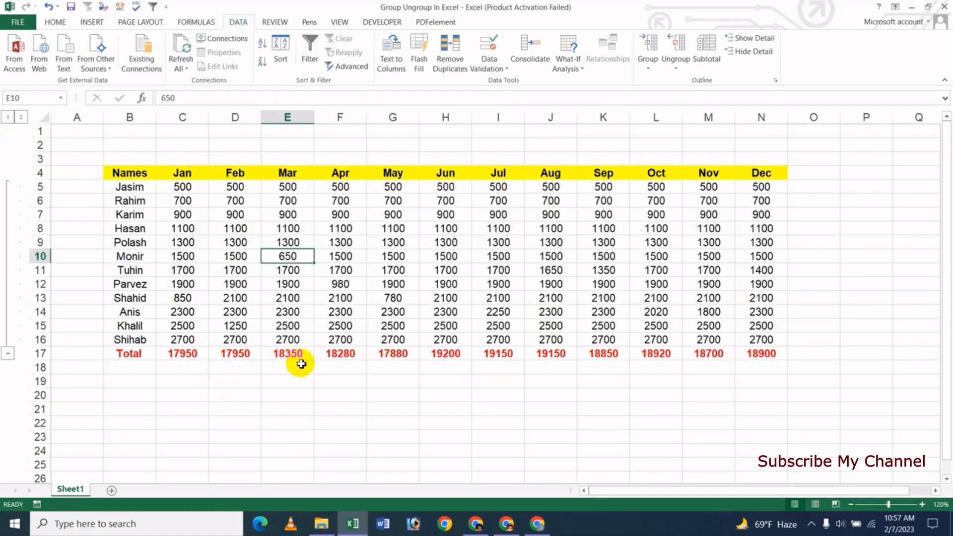
pyautogui.click(756, 51)
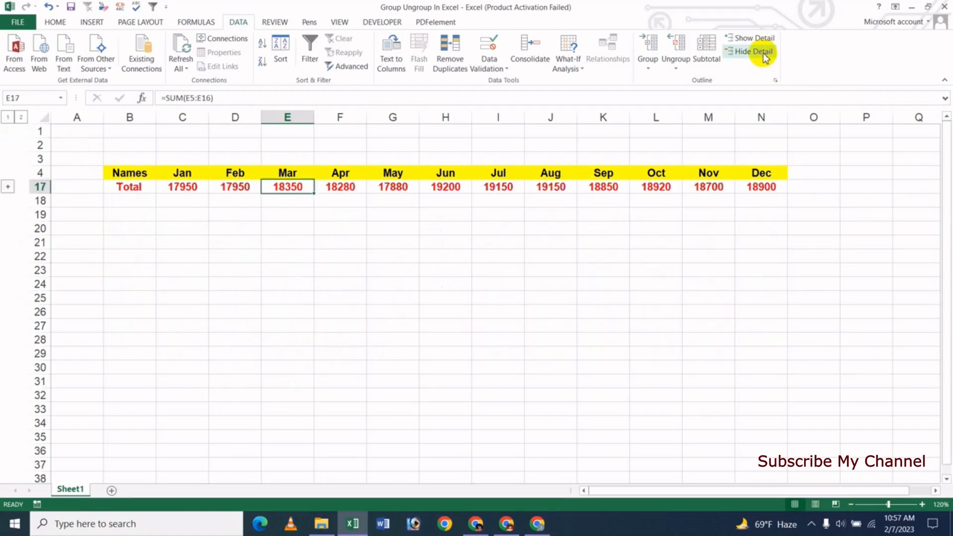
pyautogui.click(757, 39)
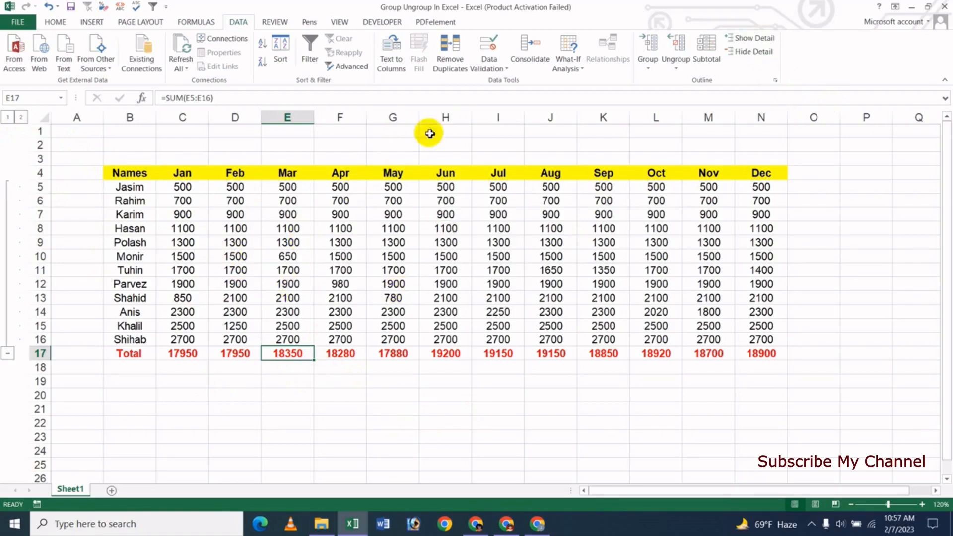
# - Clear the automatic outline from the data table
pyautogui.click(652, 69)
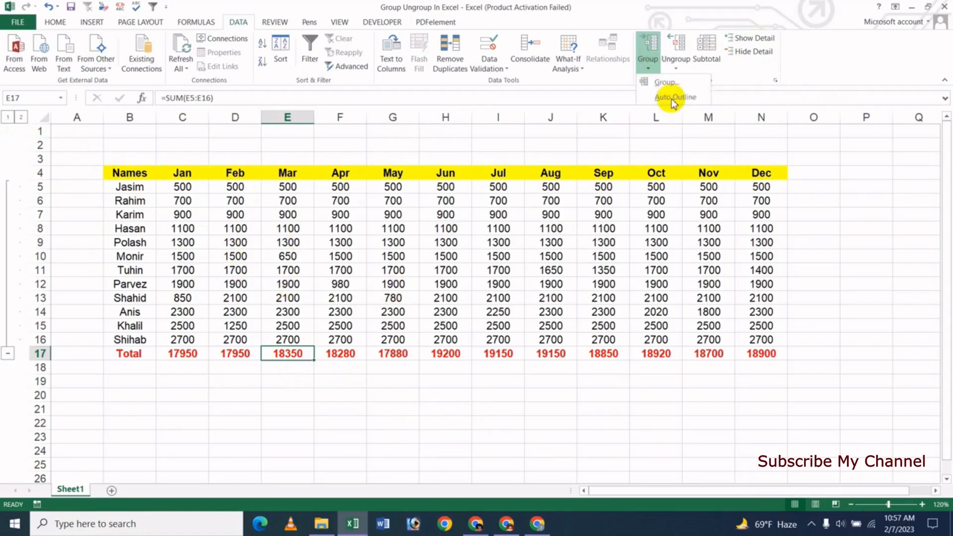
pyautogui.click(608, 15)
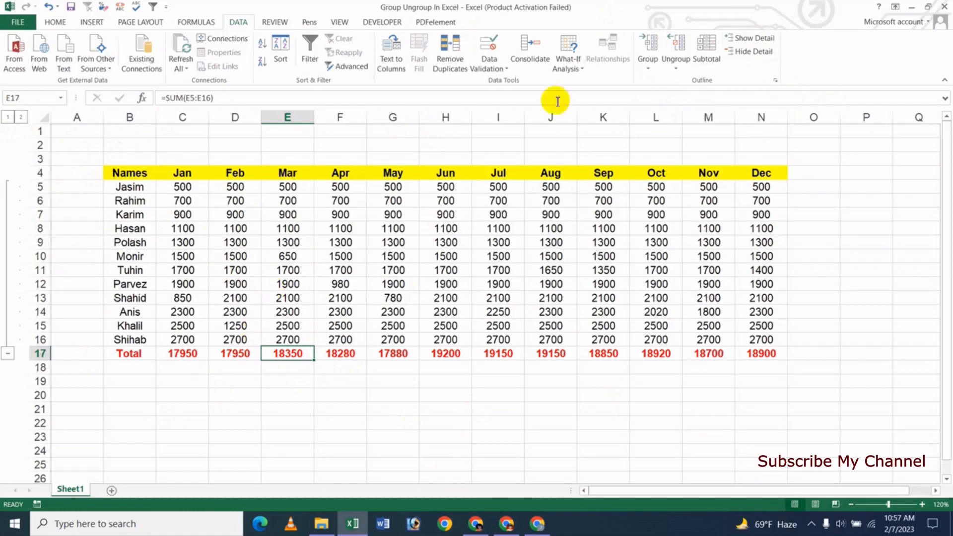
pyautogui.click(678, 71)
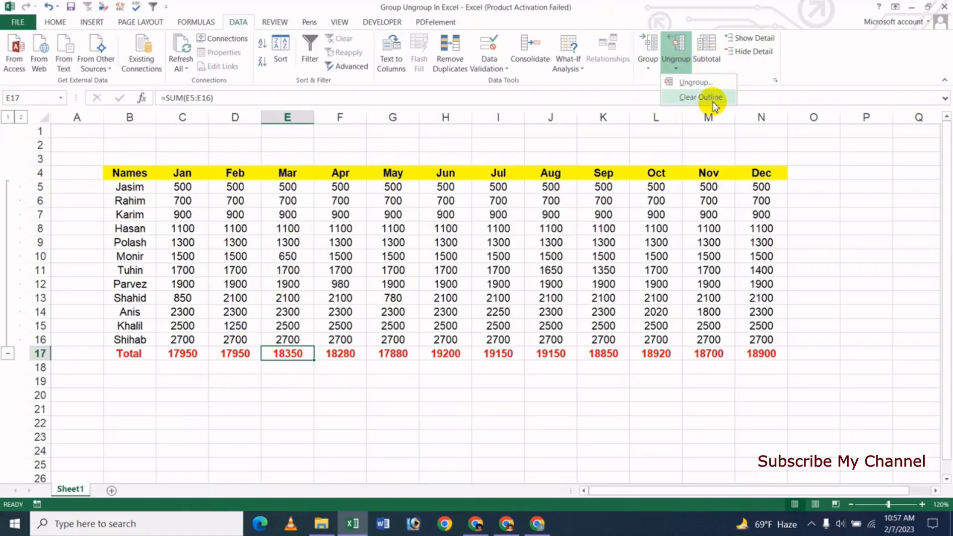
pyautogui.click(715, 98)
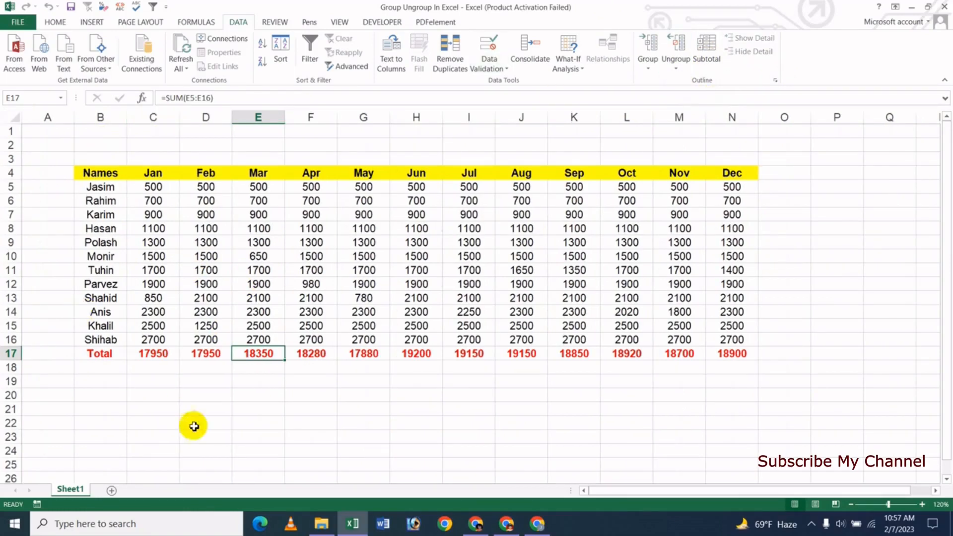
pyautogui.click(221, 259)
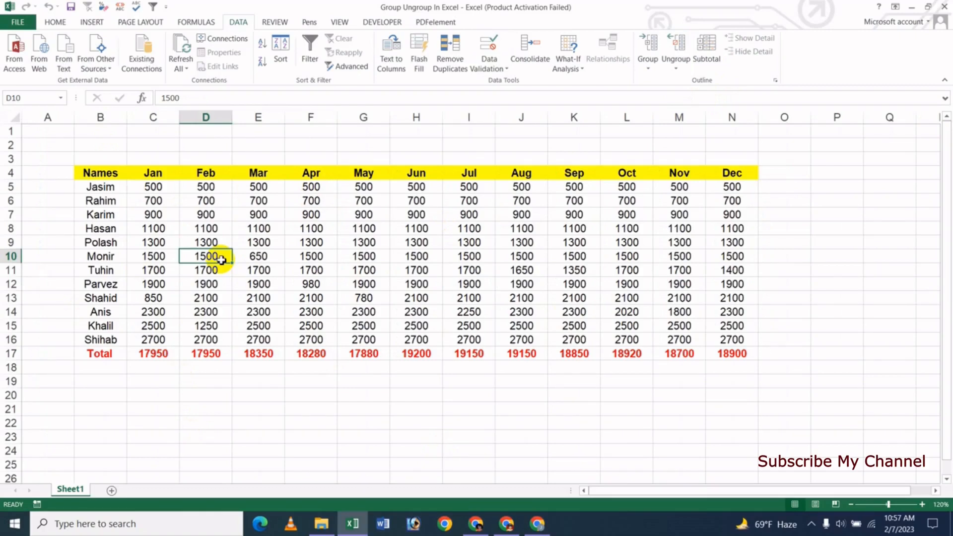
pyautogui.click(331, 259)
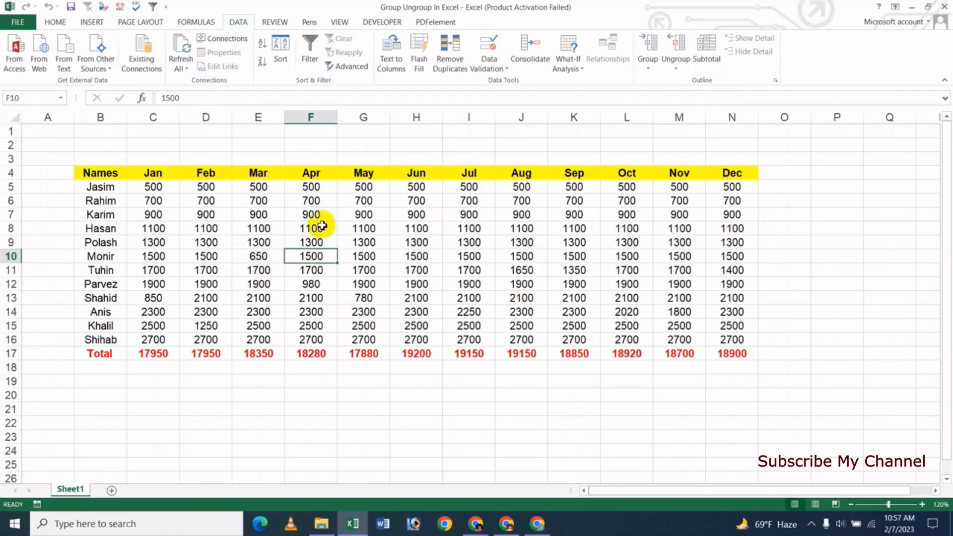
pyautogui.click(260, 254)
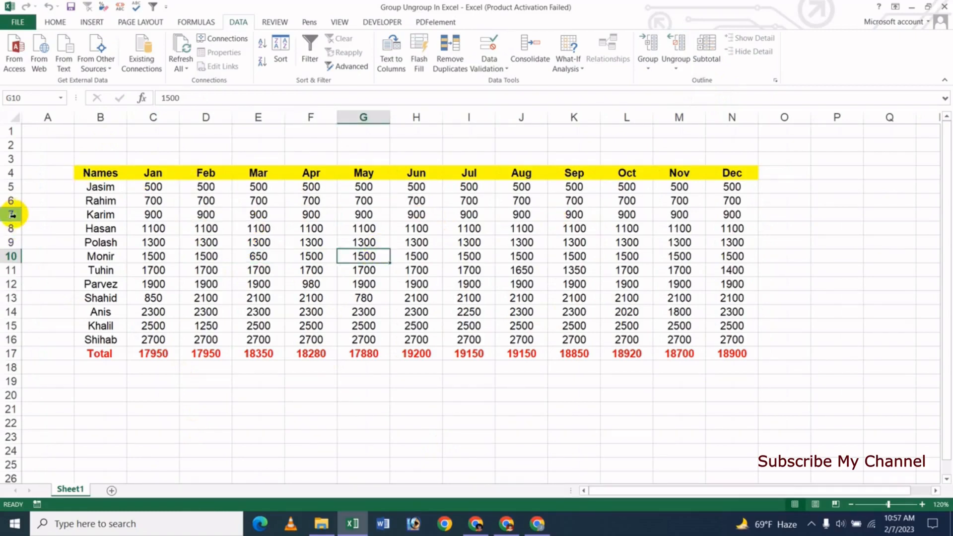
pyautogui.moveTo(10, 214); pyautogui.dragTo(11, 242)
pyautogui.click(153, 297)
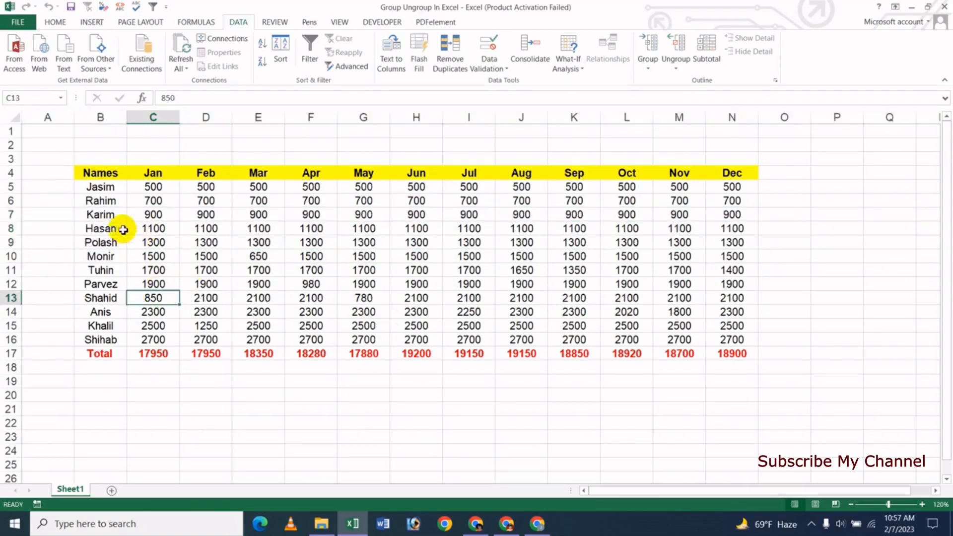
# - Group the cell range B7:G10 by rows
pyautogui.moveTo(99, 217); pyautogui.dragTo(359, 260)
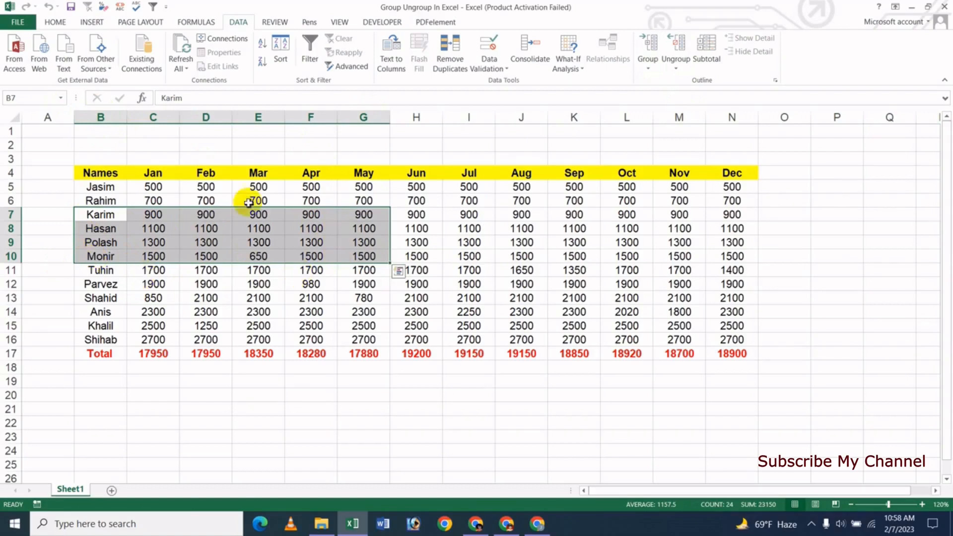
pyautogui.click(652, 68)
pyautogui.click(663, 85)
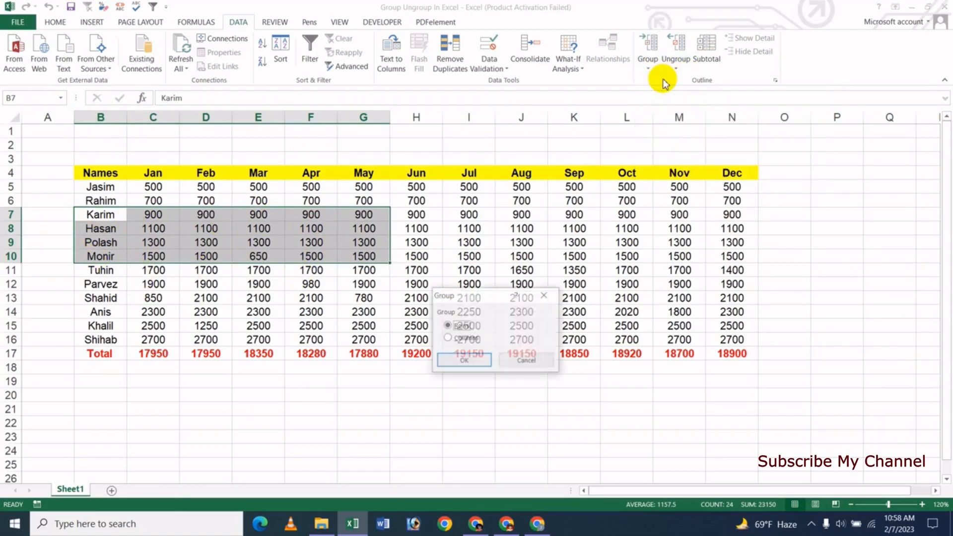
pyautogui.moveTo(477, 296); pyautogui.dragTo(610, 228)
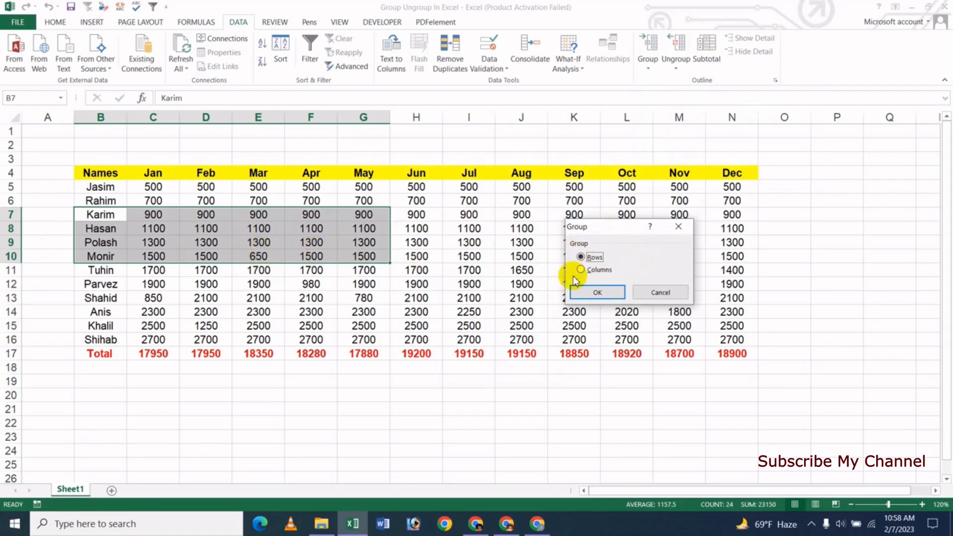
pyautogui.click(593, 296)
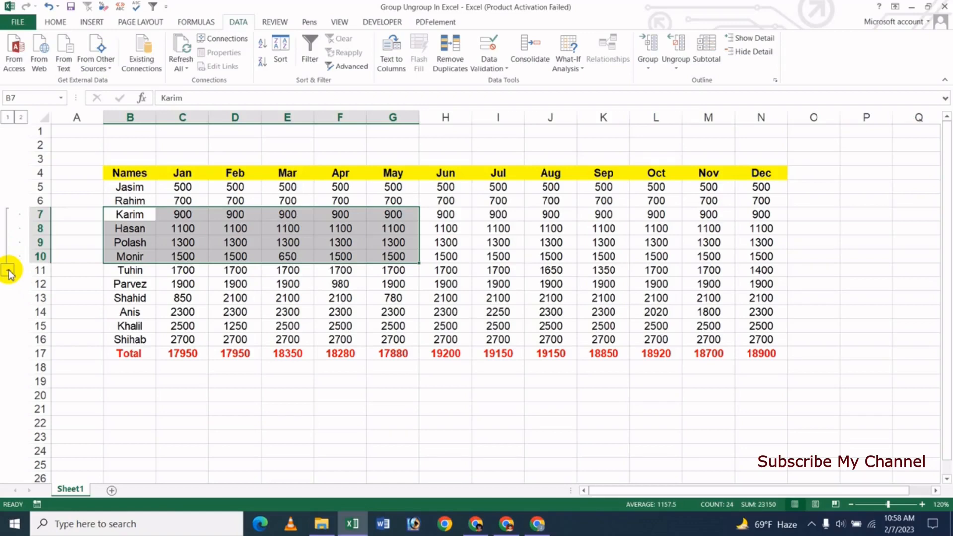
# - Collapse and re-expand grouped rows 7 to 10 at the group itself, by outline levels 1 and 2, and with Hide Detail and Show Detail
pyautogui.click(9, 271)
pyautogui.click(9, 215)
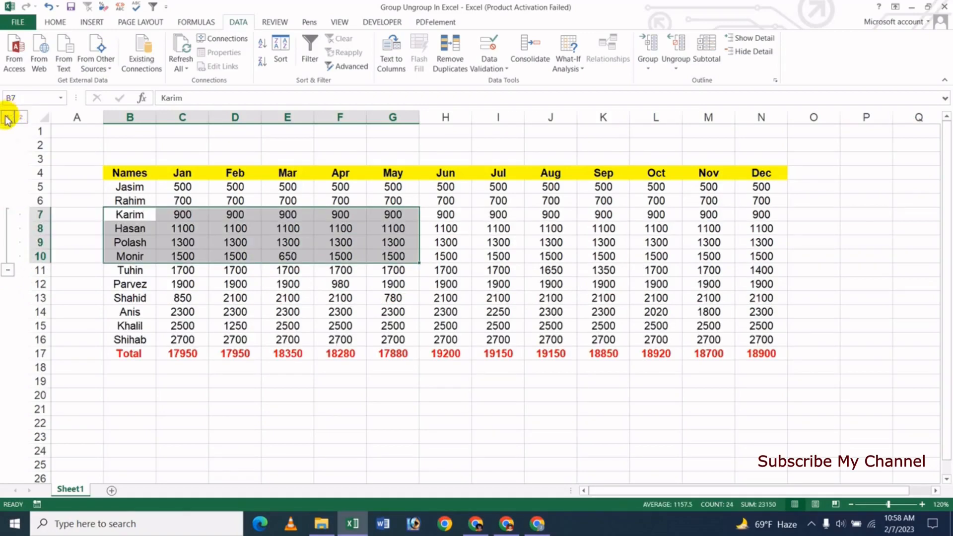
pyautogui.click(7, 118)
pyautogui.click(21, 117)
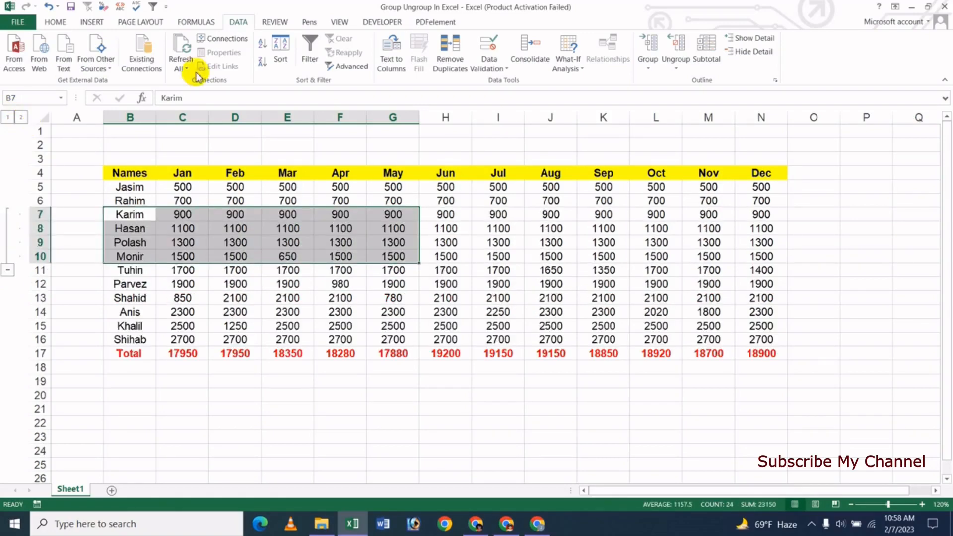
pyautogui.click(766, 54)
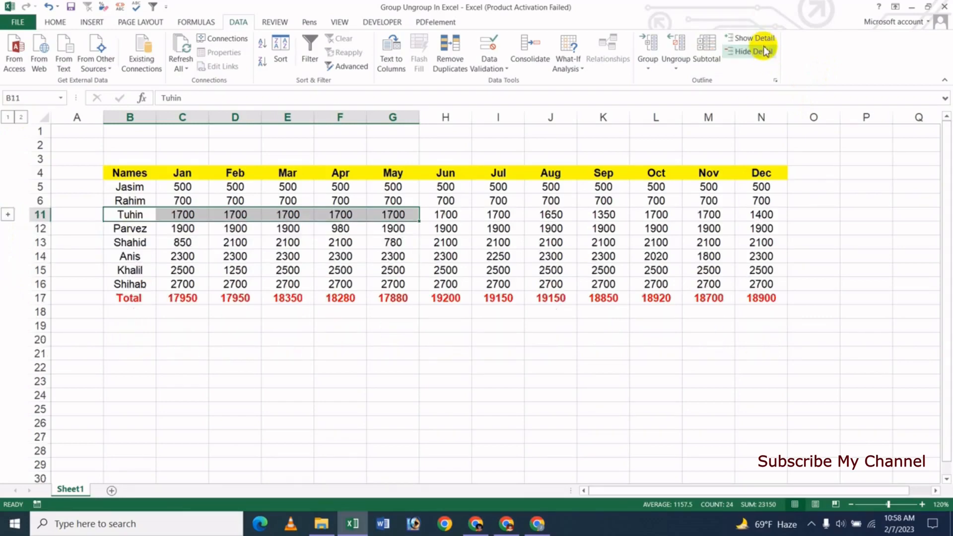
pyautogui.click(766, 44)
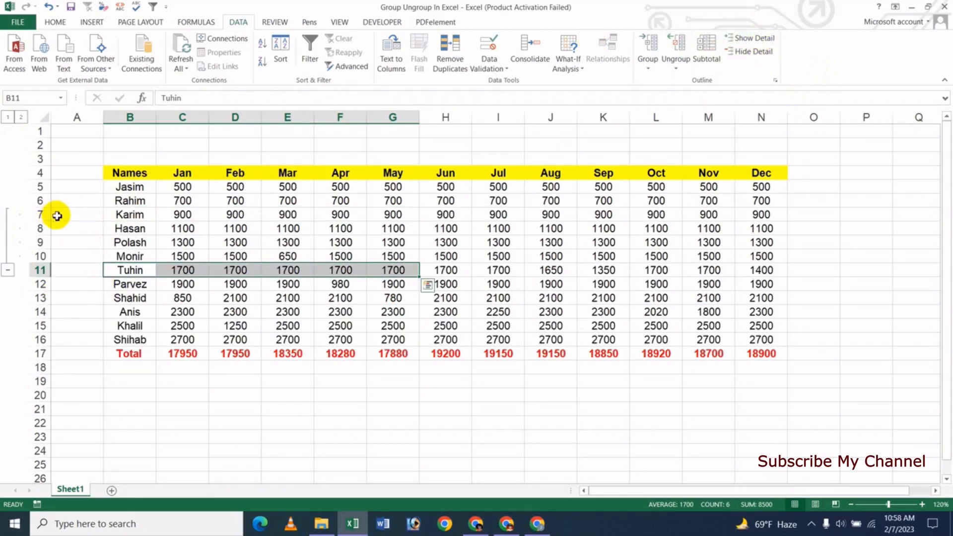
# - Ungroup the rows of the cell range B7:G11
pyautogui.moveTo(128, 215); pyautogui.dragTo(394, 271)
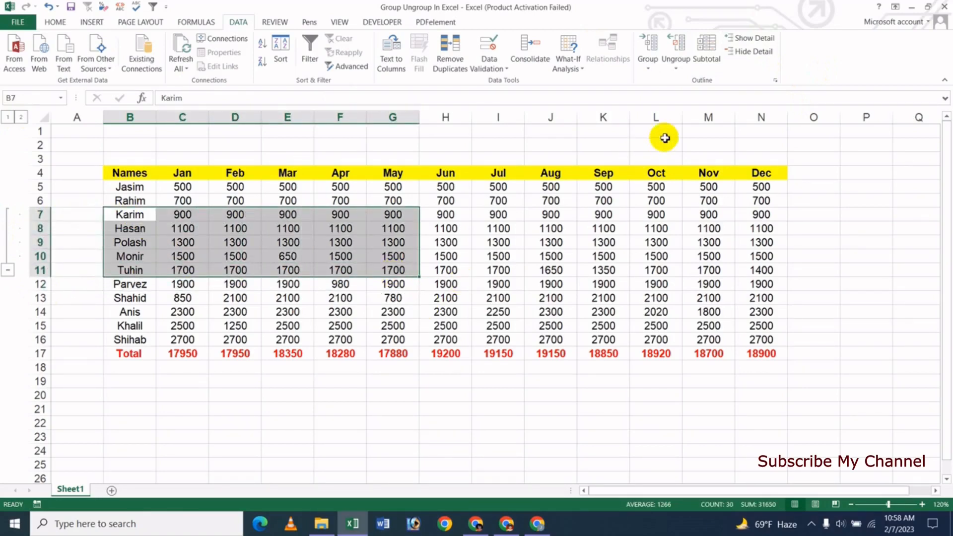
pyautogui.click(678, 62)
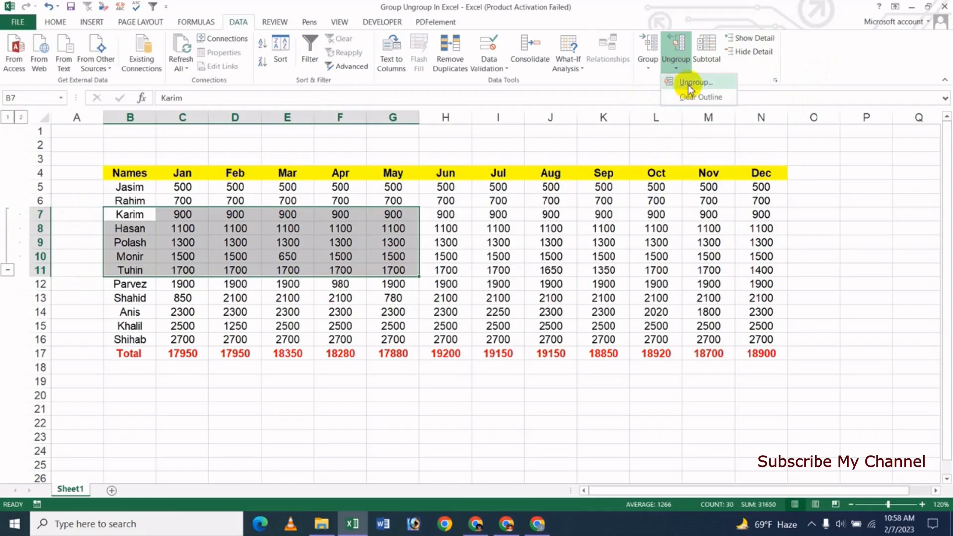
pyautogui.click(690, 84)
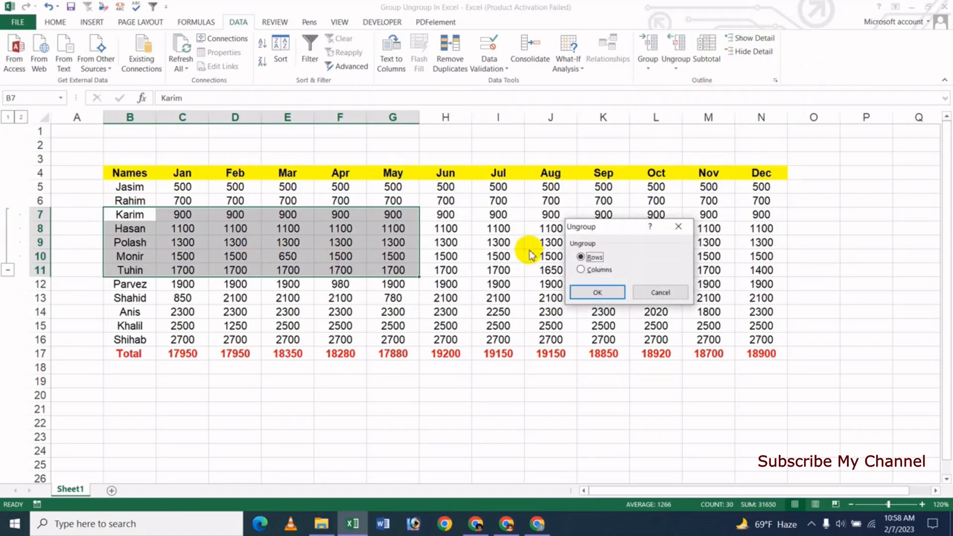
pyautogui.click(600, 293)
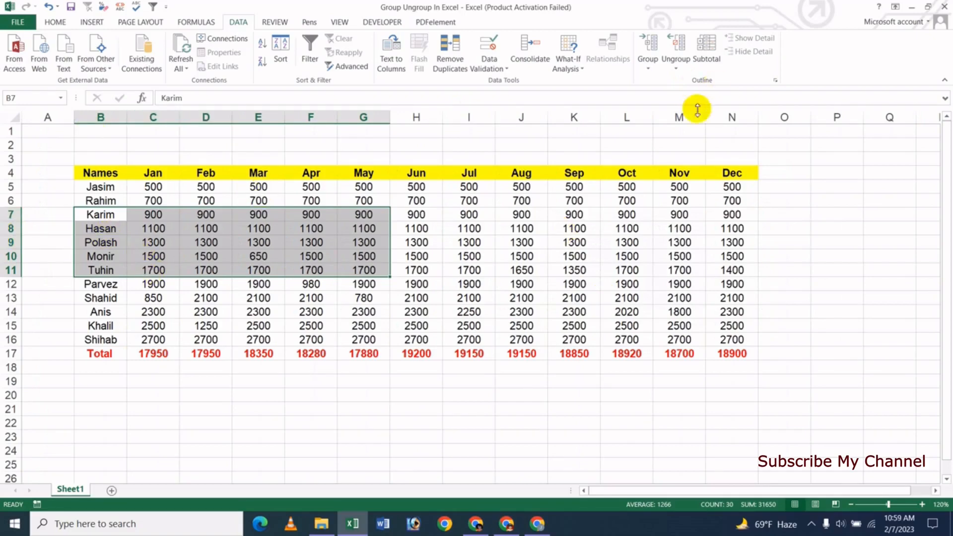
# - Group the cell range B7:G11 by columns
pyautogui.click(650, 64)
pyautogui.click(668, 85)
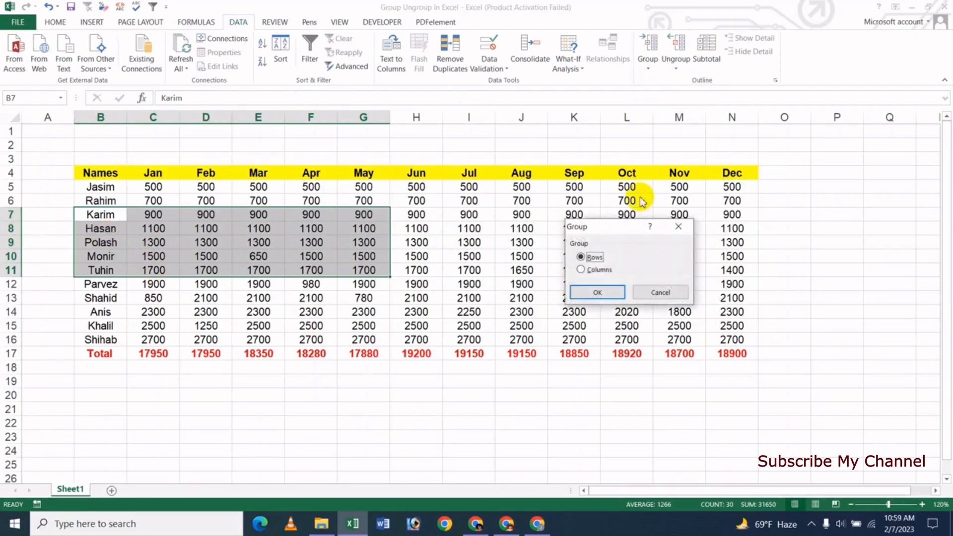
pyautogui.click(596, 278)
pyautogui.click(597, 293)
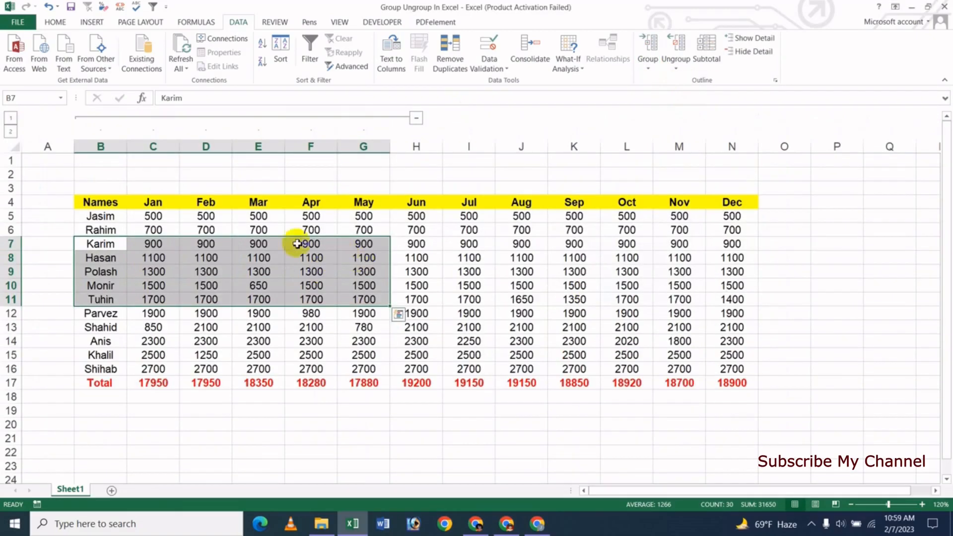
# - Collapse and re-expand grouped columns B to G at the group itself and by outline levels 1 and 2
pyautogui.click(416, 120)
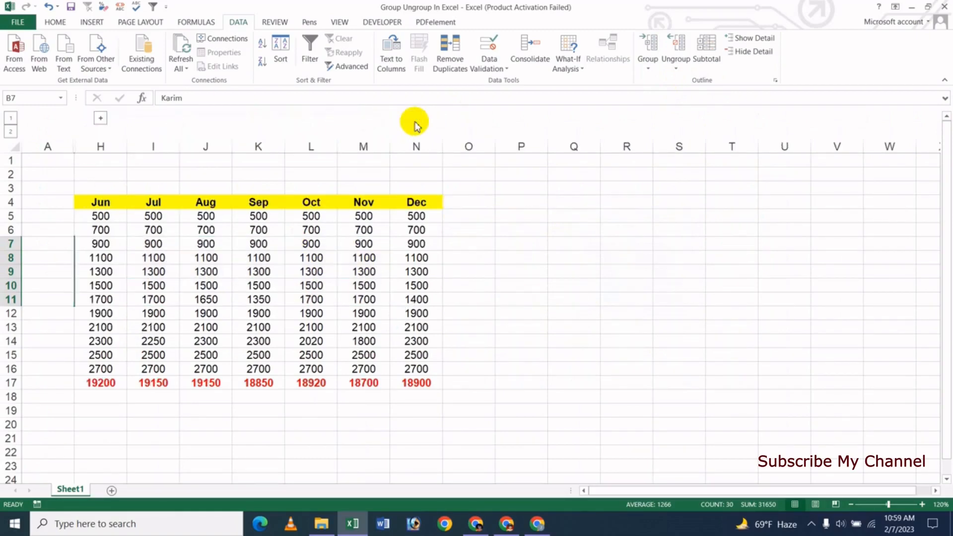
pyautogui.click(101, 120)
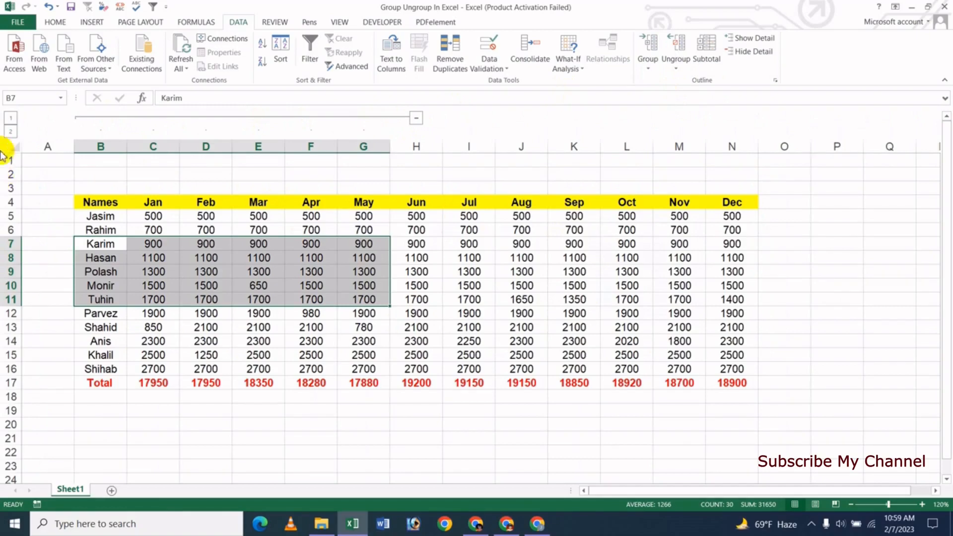
pyautogui.click(10, 121)
pyautogui.click(10, 131)
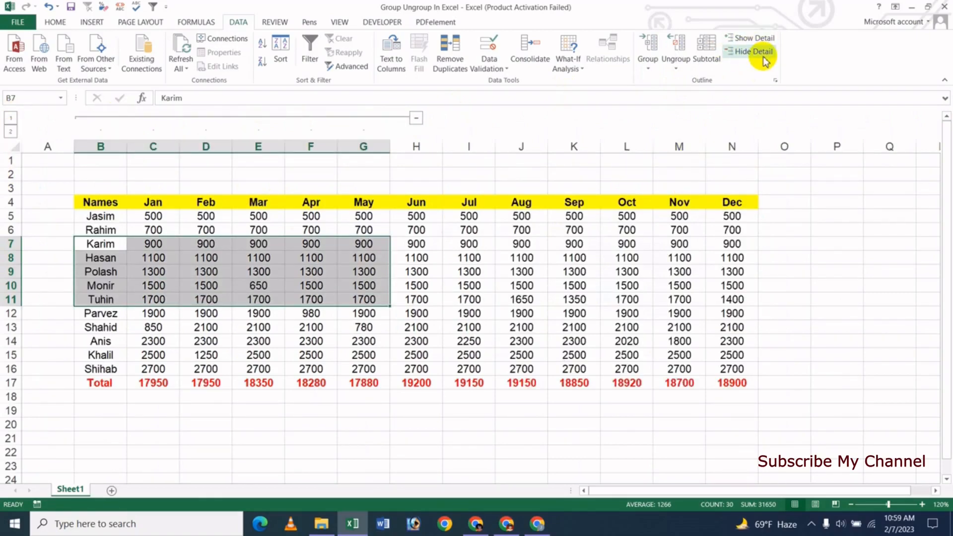
# - Ungroup columns B to G using the Columns option and deselect the range
pyautogui.click(676, 70)
pyautogui.click(681, 84)
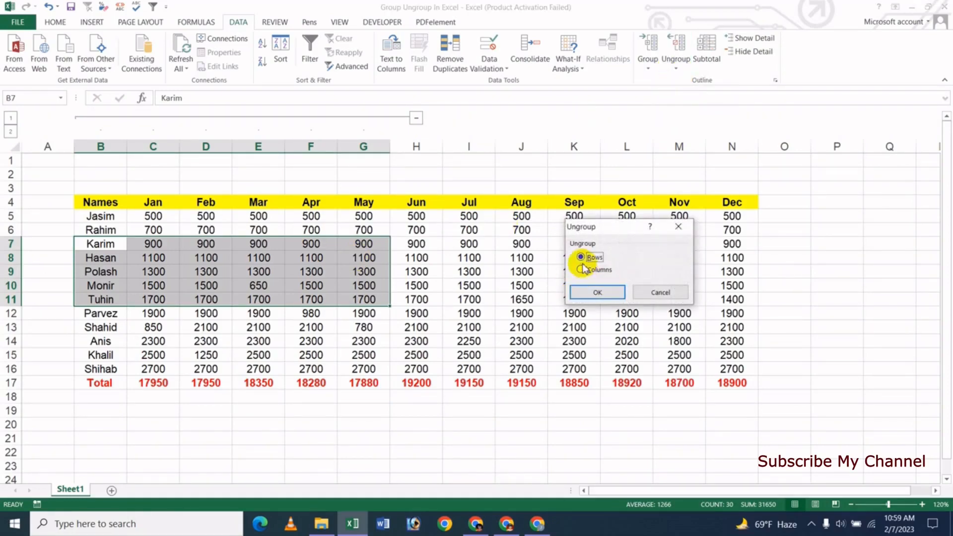
pyautogui.click(592, 293)
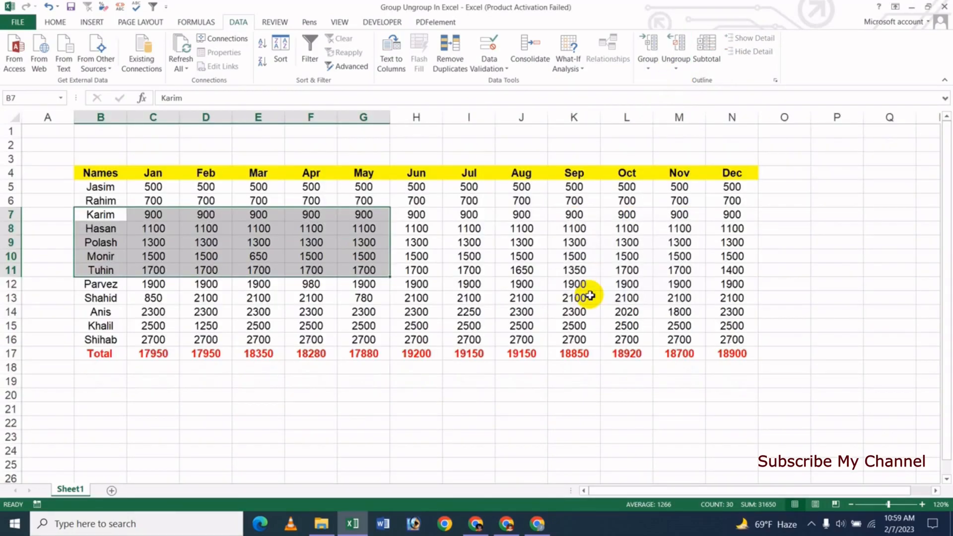
pyautogui.click(450, 295)
# - Turn on and apply automatic styles in the outline settings, and create the data table's outline from those settings
pyautogui.click(256, 245)
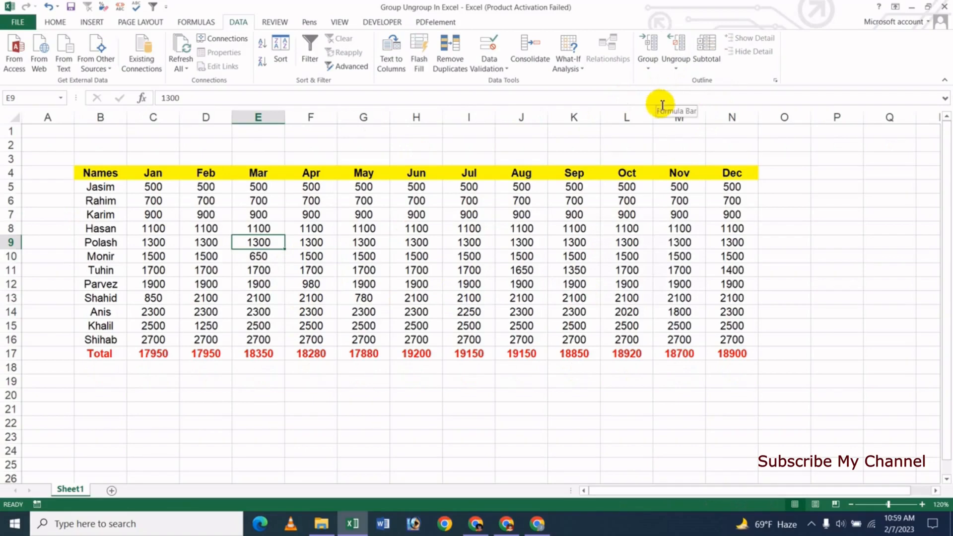
pyautogui.click(776, 81)
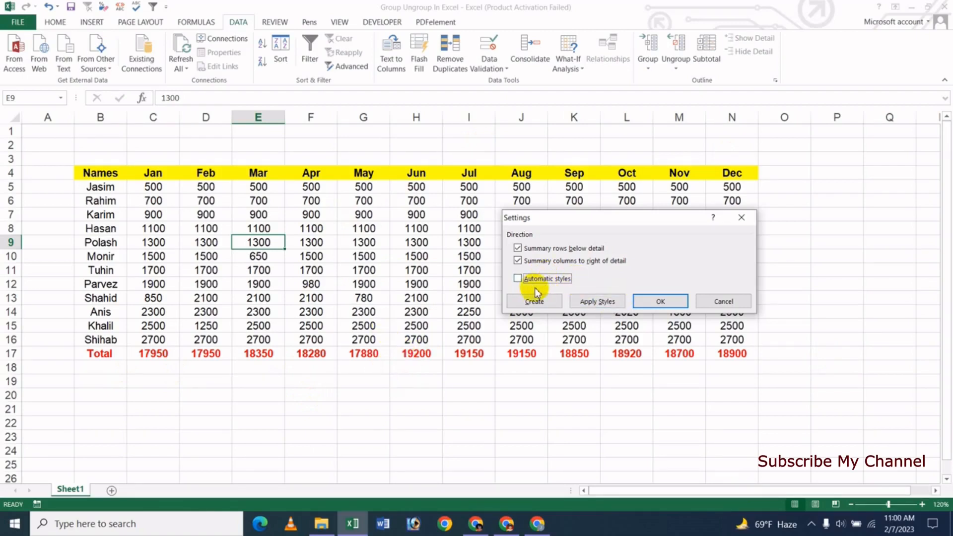
pyautogui.click(519, 279)
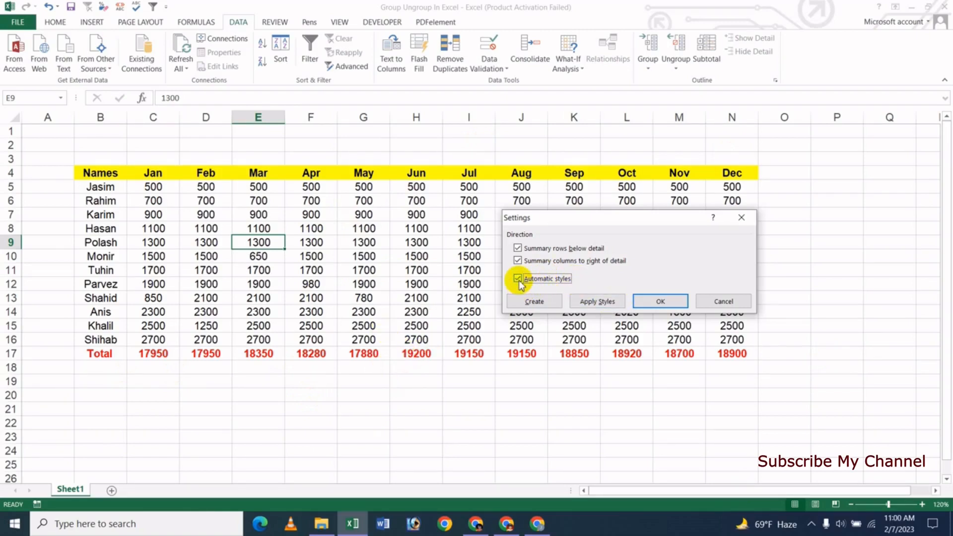
pyautogui.click(592, 302)
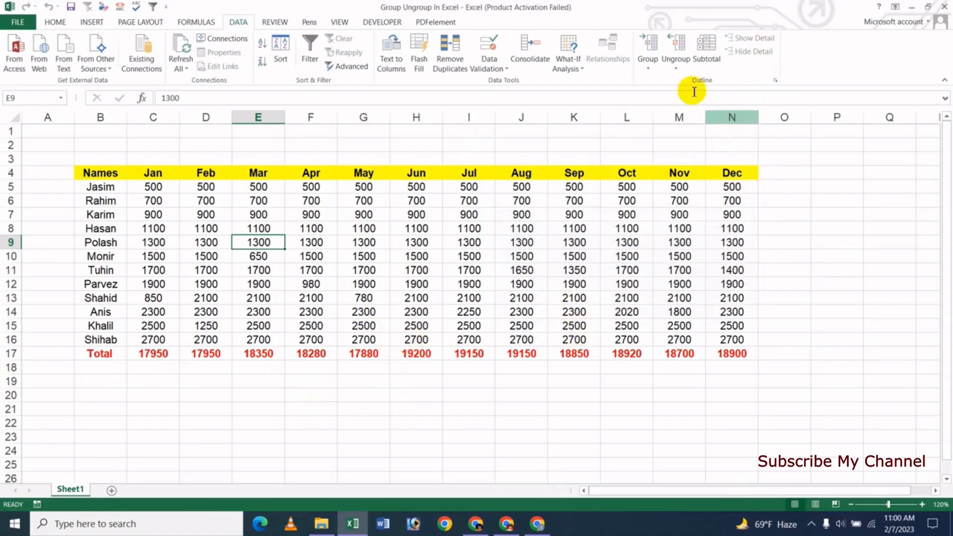
pyautogui.click(776, 81)
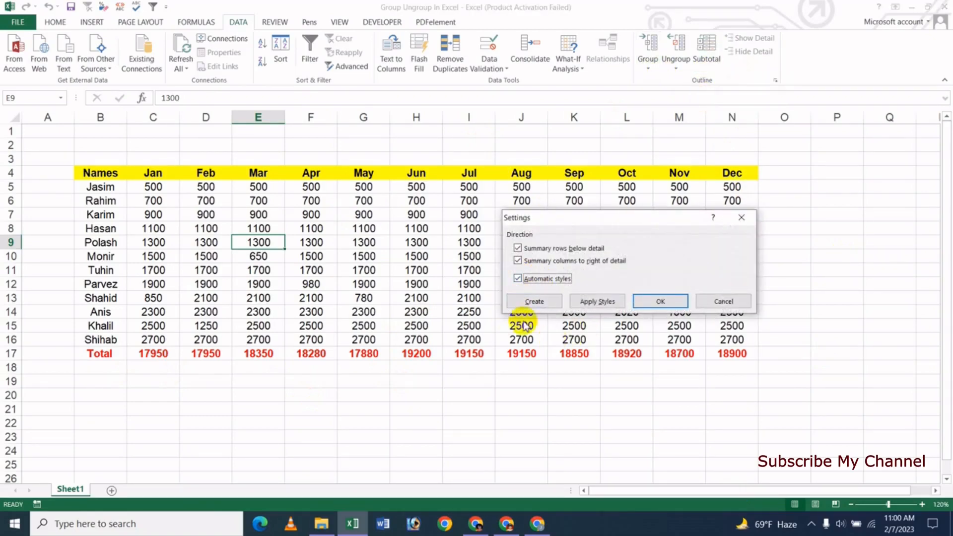
pyautogui.click(529, 304)
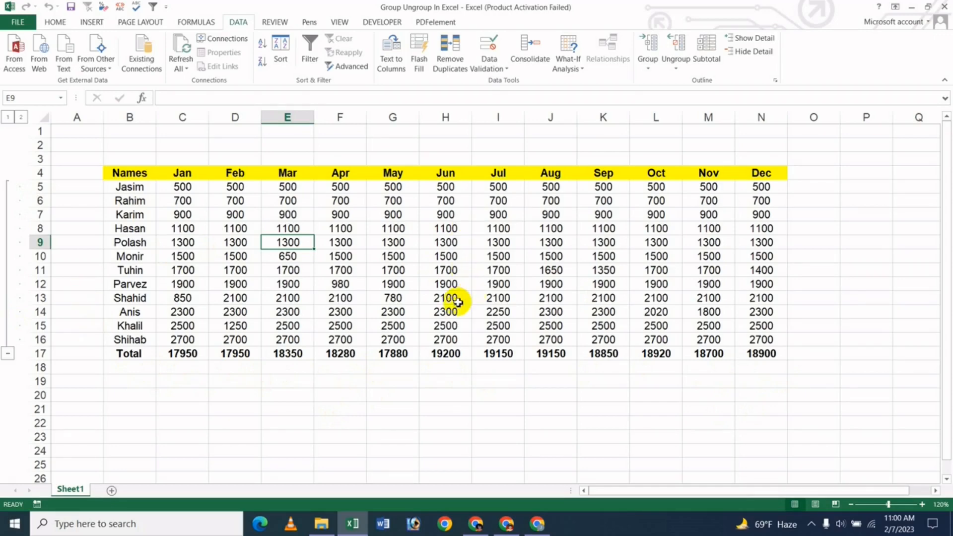
# - Collapse and re-expand outlined rows 5 to 16 at the group itself, by outline levels 1 and 2, and with Hide Detail and Show Detail
pyautogui.click(8, 354)
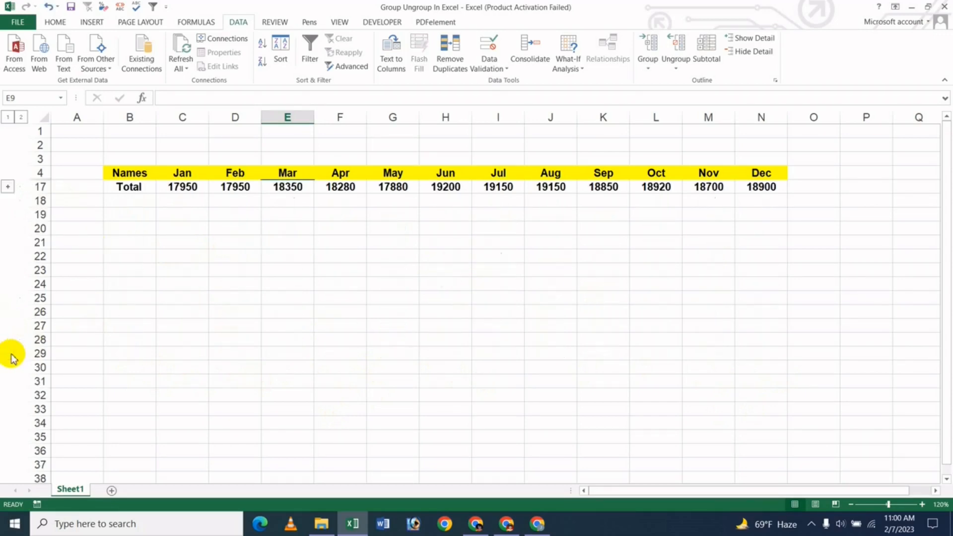
pyautogui.click(7, 188)
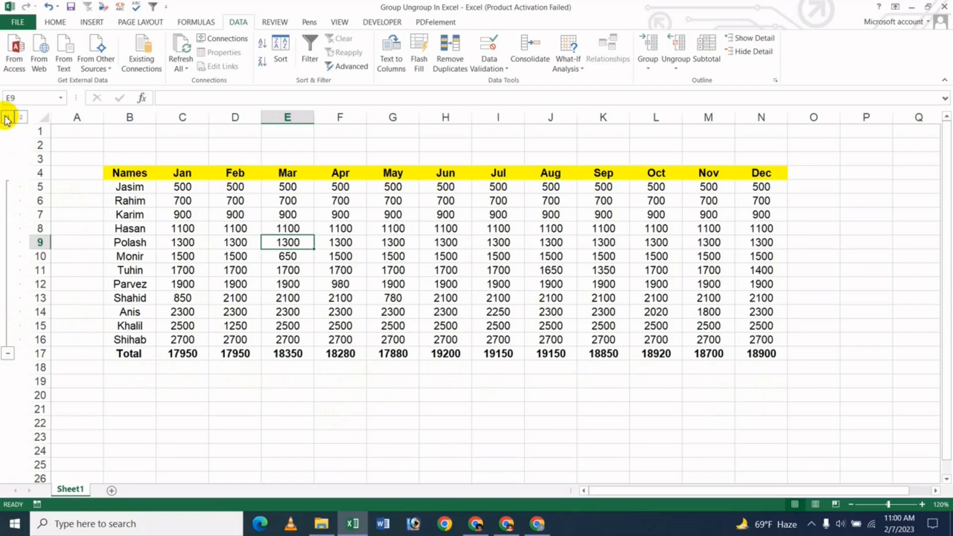
pyautogui.click(7, 118)
pyautogui.click(21, 118)
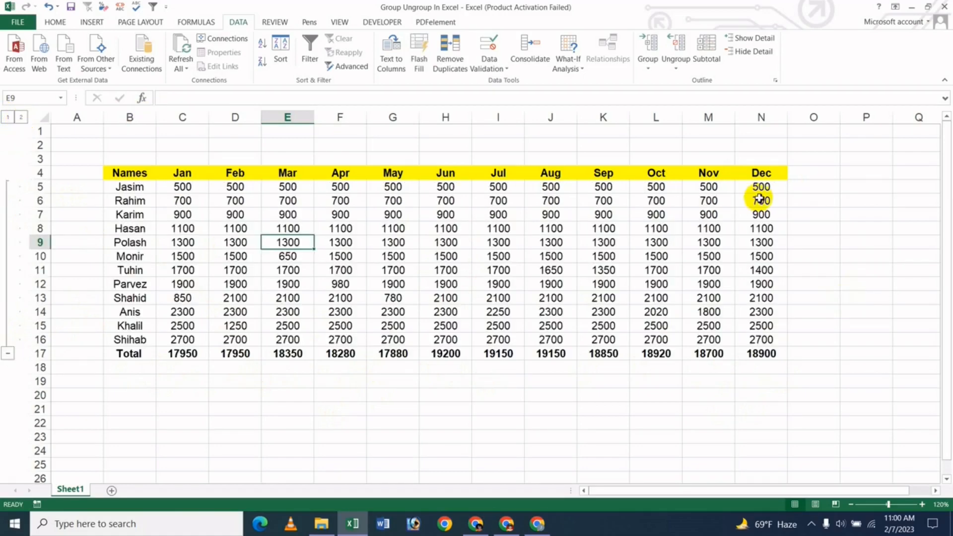
pyautogui.click(759, 53)
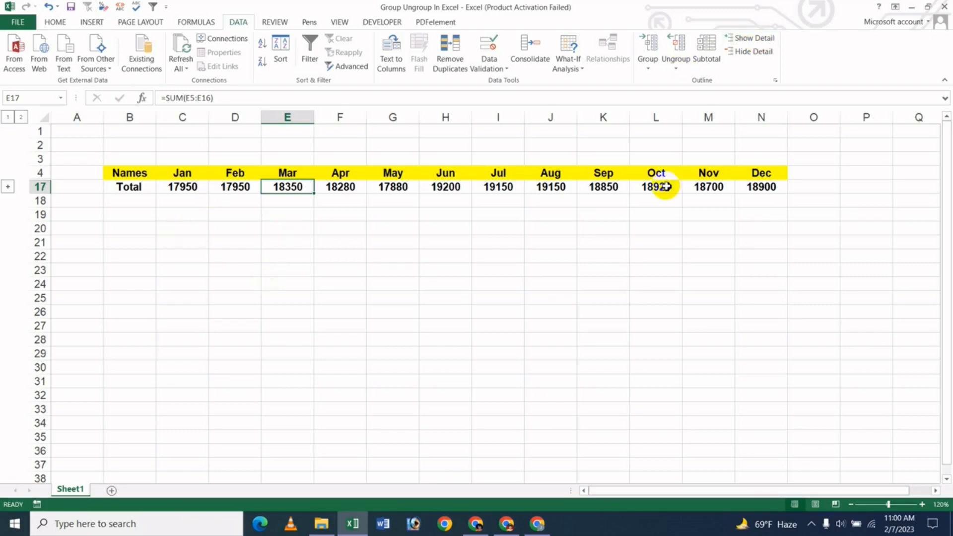
pyautogui.click(752, 39)
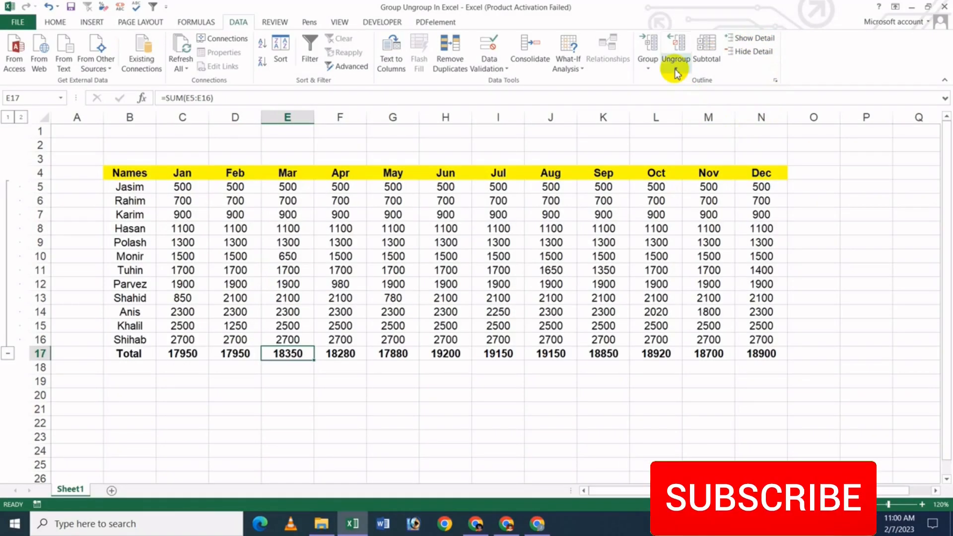
# - Accept the outline settings with automatic styles off and clear the outline from the data table
pyautogui.click(776, 82)
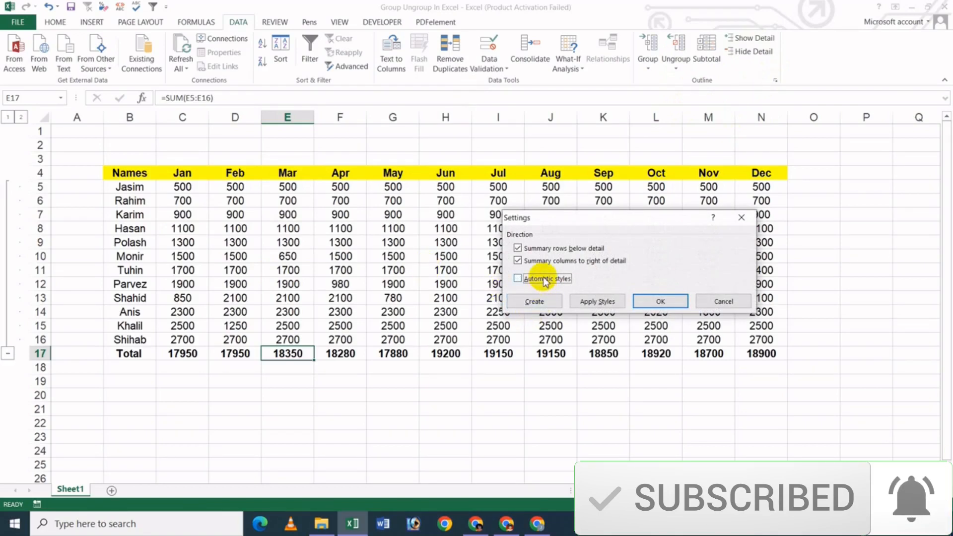
pyautogui.click(664, 302)
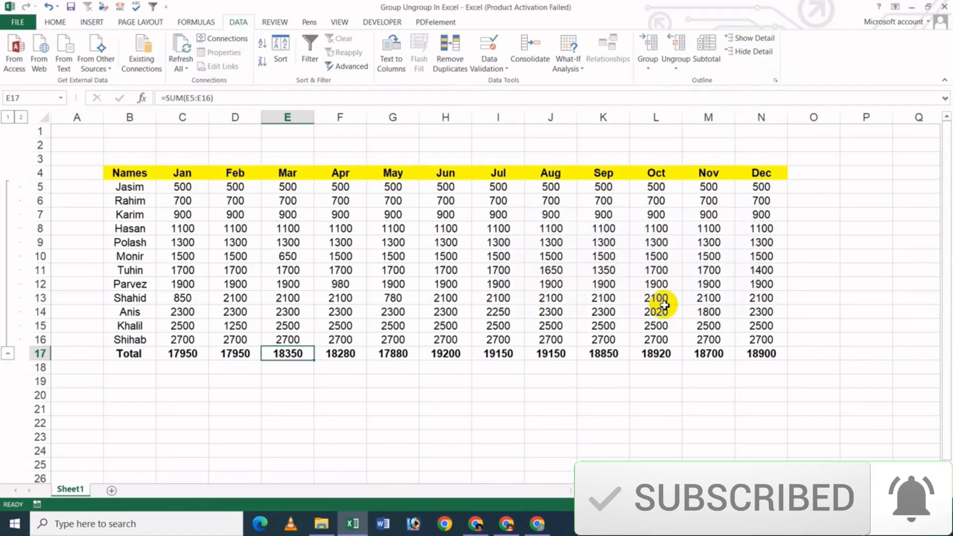
pyautogui.click(678, 71)
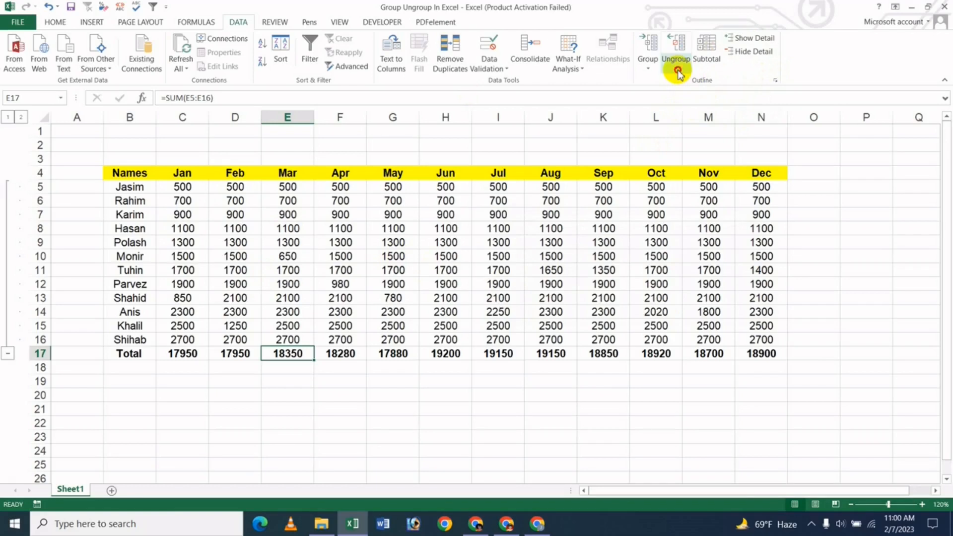
pyautogui.click(715, 96)
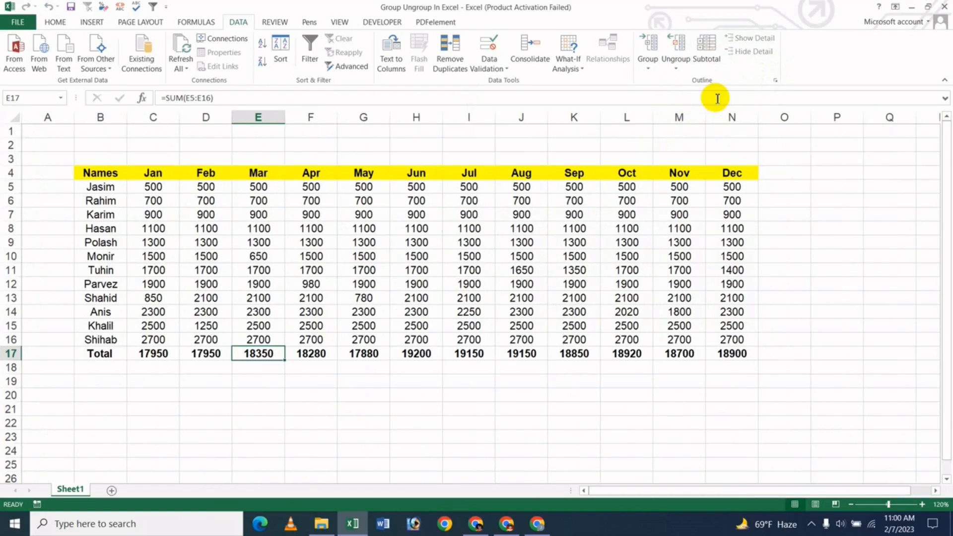
pyautogui.click(313, 272)
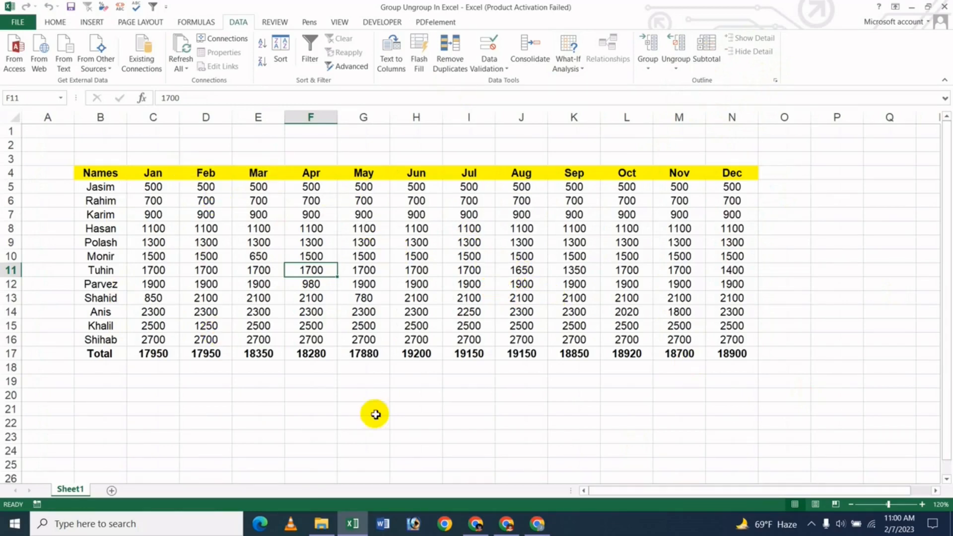
pyautogui.click(395, 256)
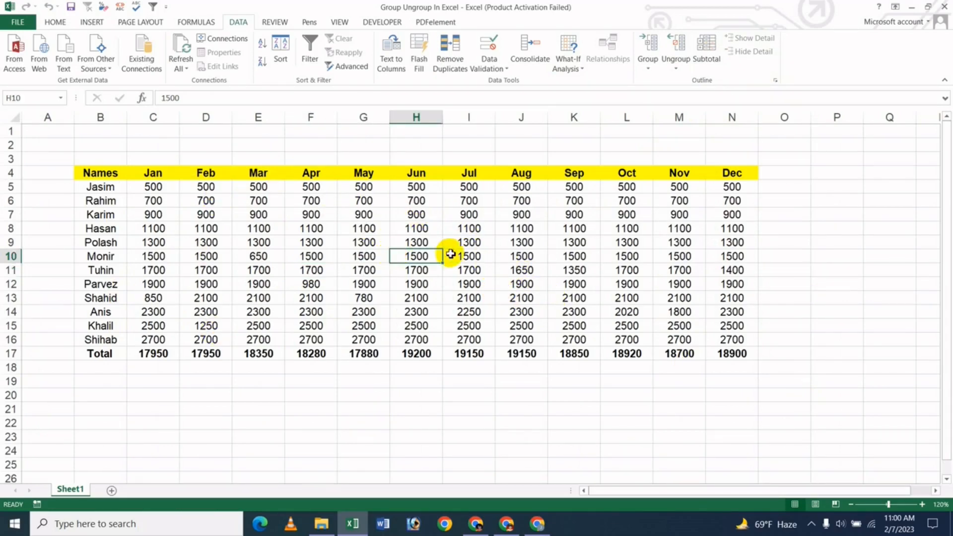
pyautogui.click(679, 72)
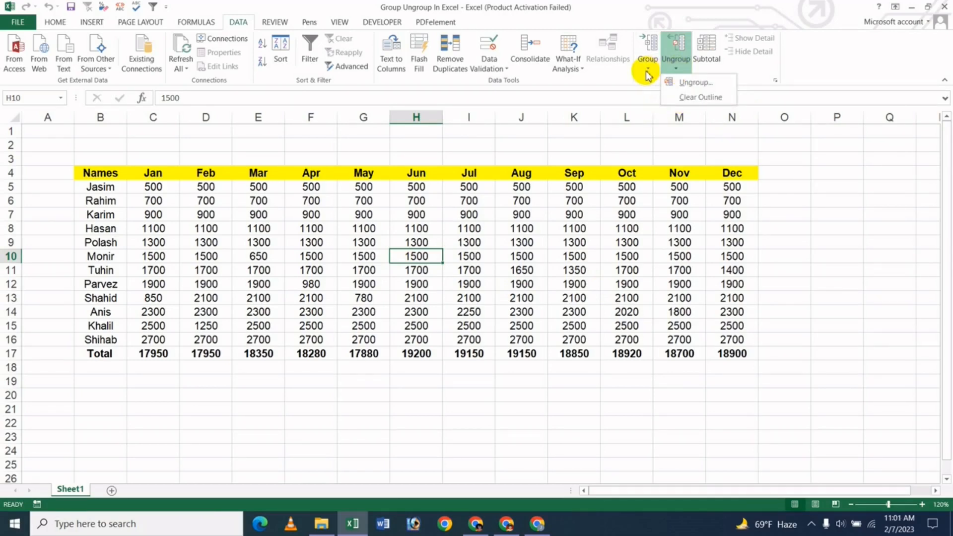
pyautogui.click(648, 72)
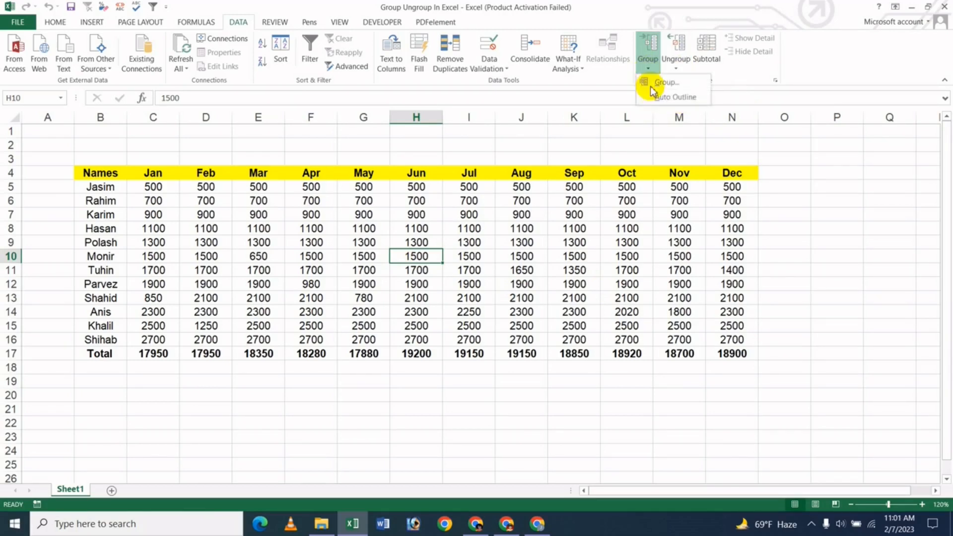
pyautogui.click(675, 72)
pyautogui.click(668, 253)
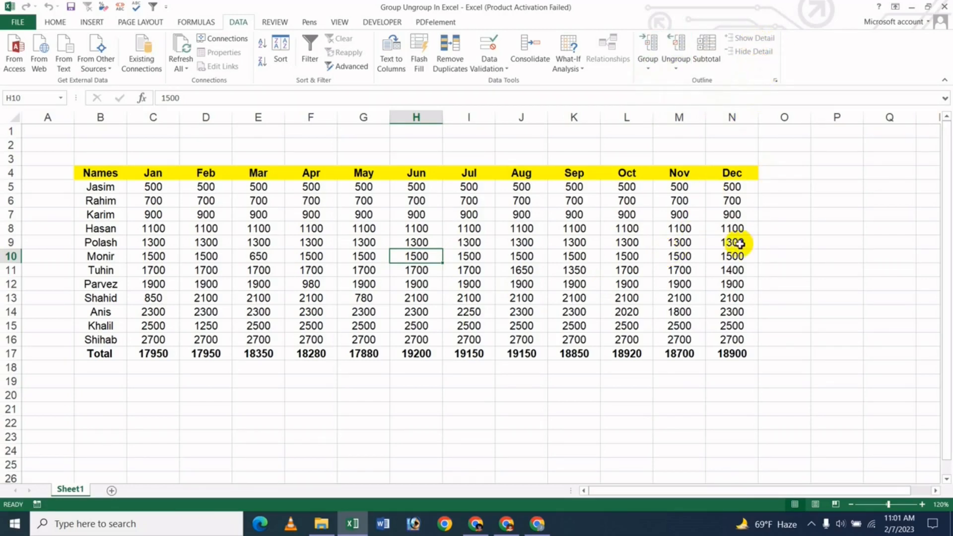
pyautogui.click(289, 301)
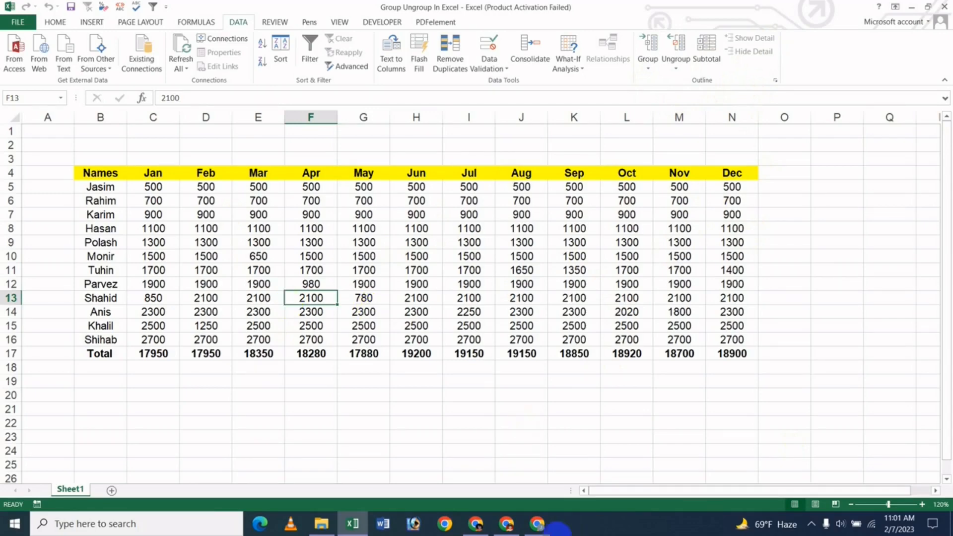
# - Switch to the browser showing the videos page of the JK Update Technology YouTube channel
pyautogui.click(537, 524)
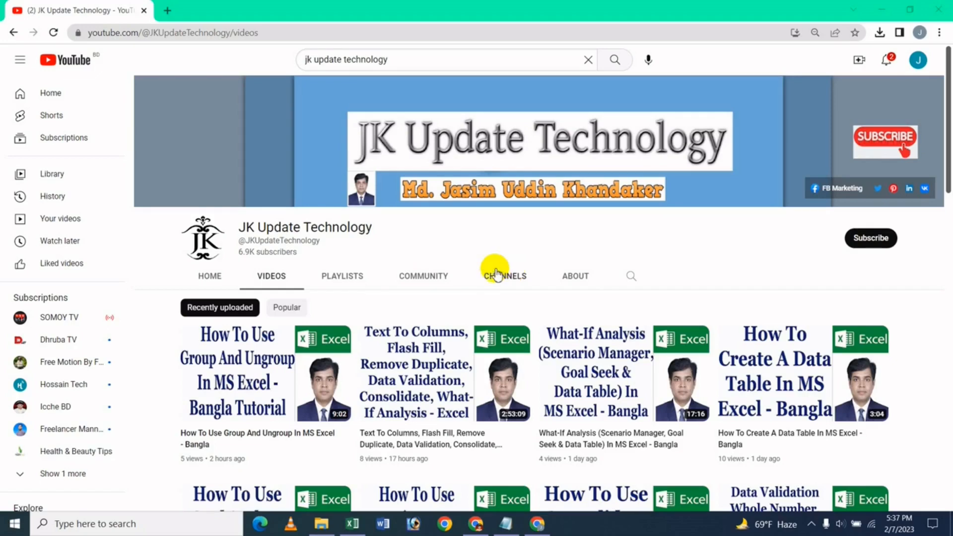
# - Switch to the Book3 workbook in Excel and open the Sort settings for the employee sales table
pyautogui.click(352, 524)
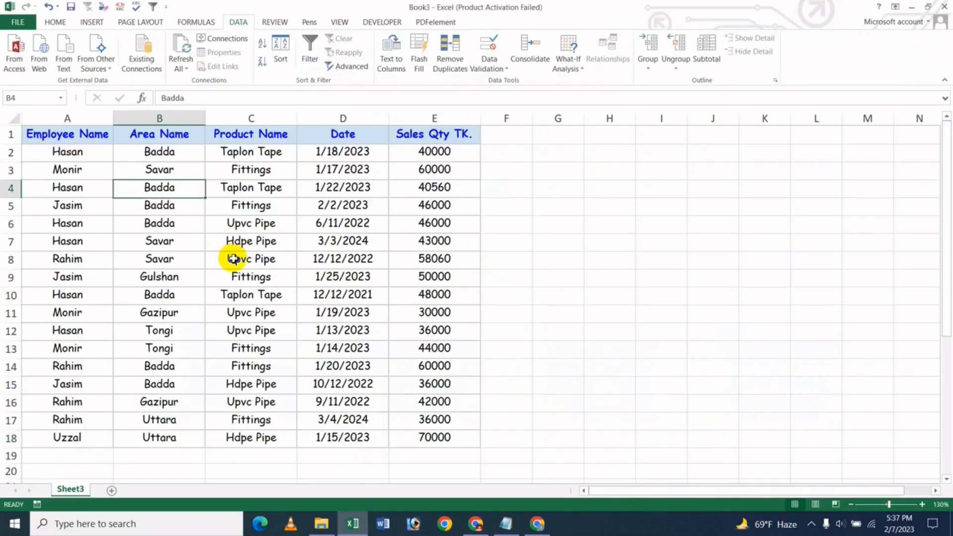
pyautogui.click(249, 259)
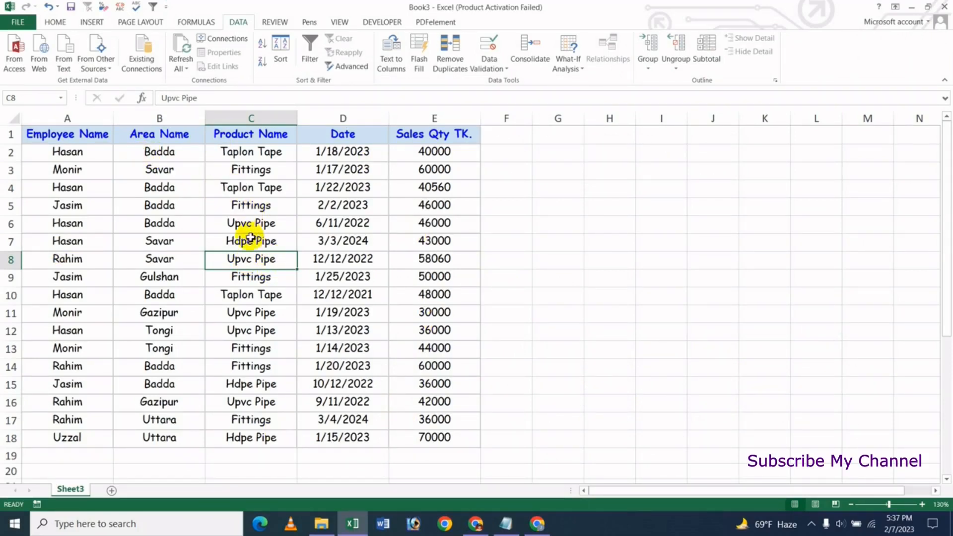
pyautogui.click(191, 220)
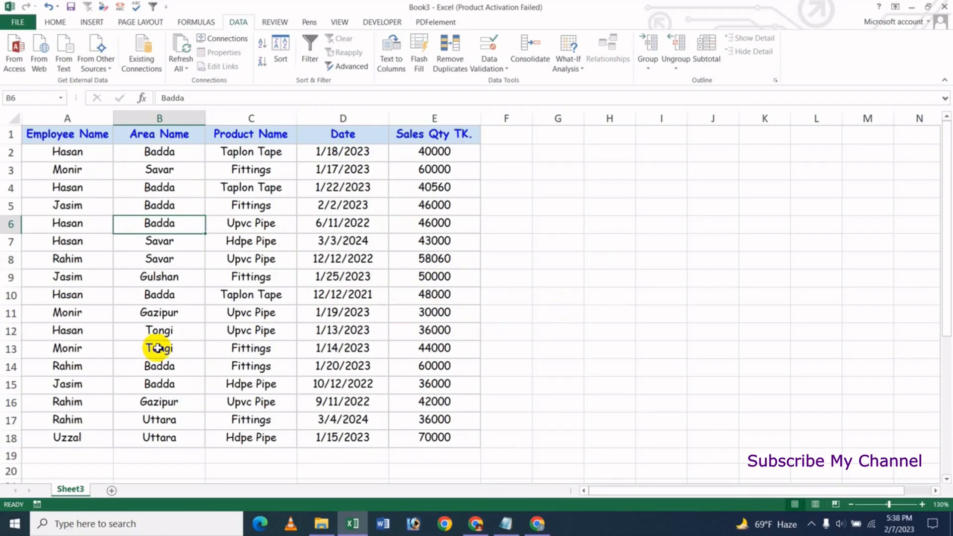
pyautogui.click(177, 275)
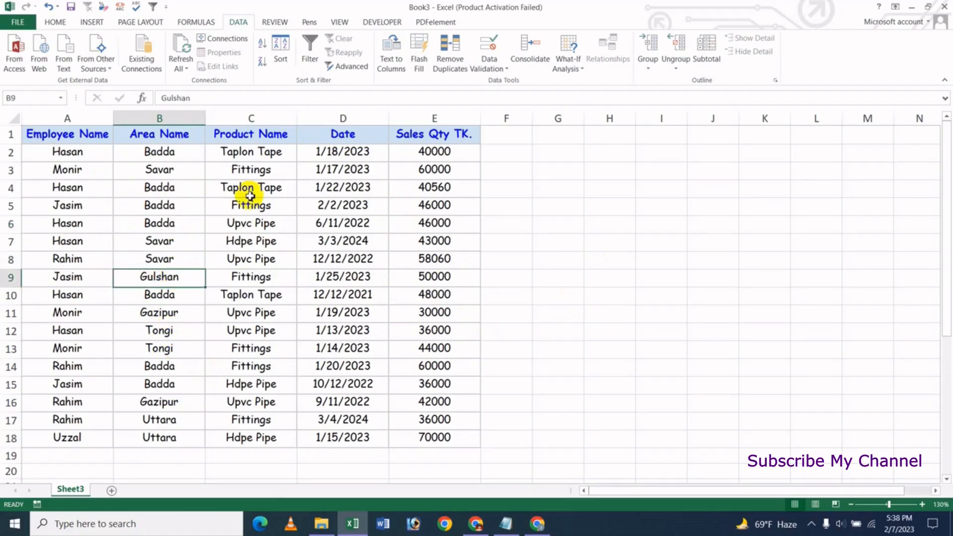
pyautogui.click(281, 55)
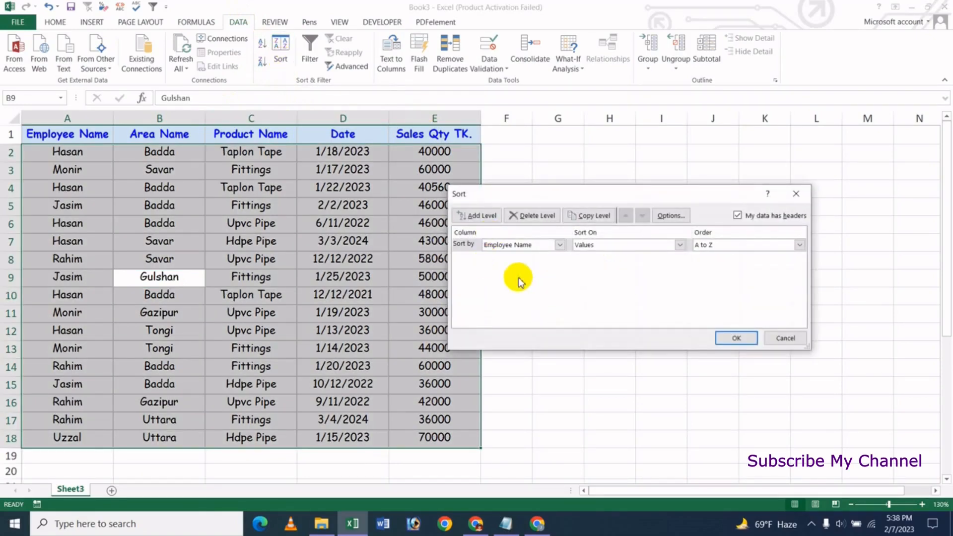